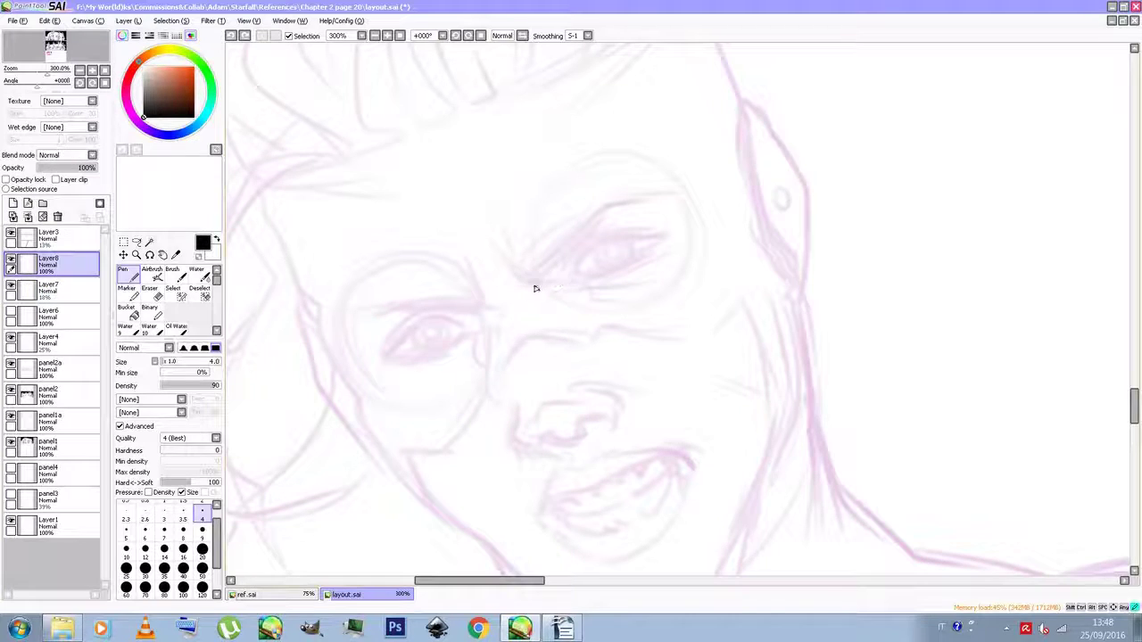
Ink the upper and lower eyelids and under-eye creases of the eye on the right of the face, following the sketch
{"action": "mouse_move", "coordinate": [562, 292]}
{"action": "left_mouse_down"}
{"action": "mouse_move", "coordinate": [589, 294]}
{"action": "mouse_move", "coordinate": [582, 254]}
{"action": "mouse_move", "coordinate": [664, 236]}
{"action": "left_mouse_up"}
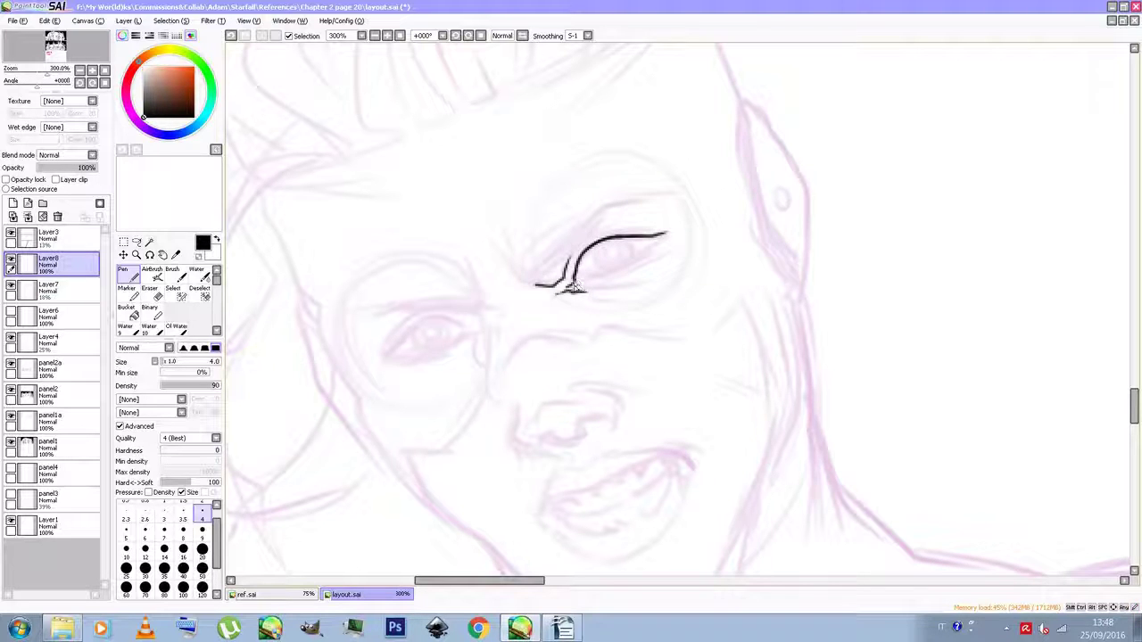
{"action": "left_click_drag", "start_coordinate": [594, 254], "coordinate": [685, 223]}
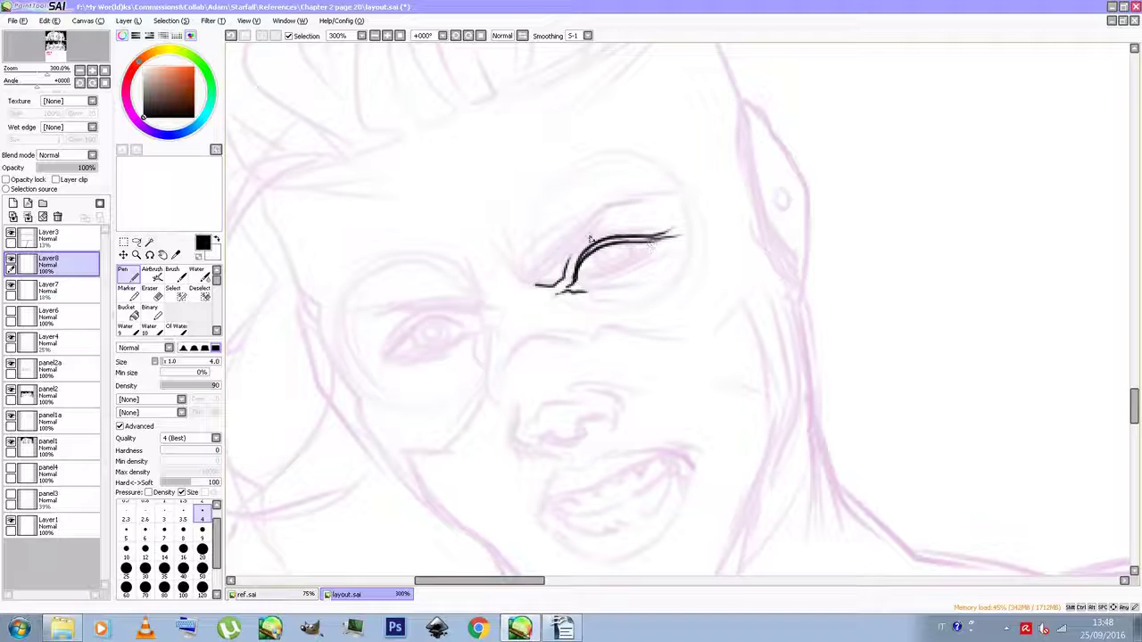
{"action": "mouse_move", "coordinate": [574, 256]}
{"action": "left_mouse_down"}
{"action": "mouse_move", "coordinate": [619, 232]}
{"action": "mouse_move", "coordinate": [603, 233]}
{"action": "mouse_move", "coordinate": [674, 238]}
{"action": "left_mouse_up"}
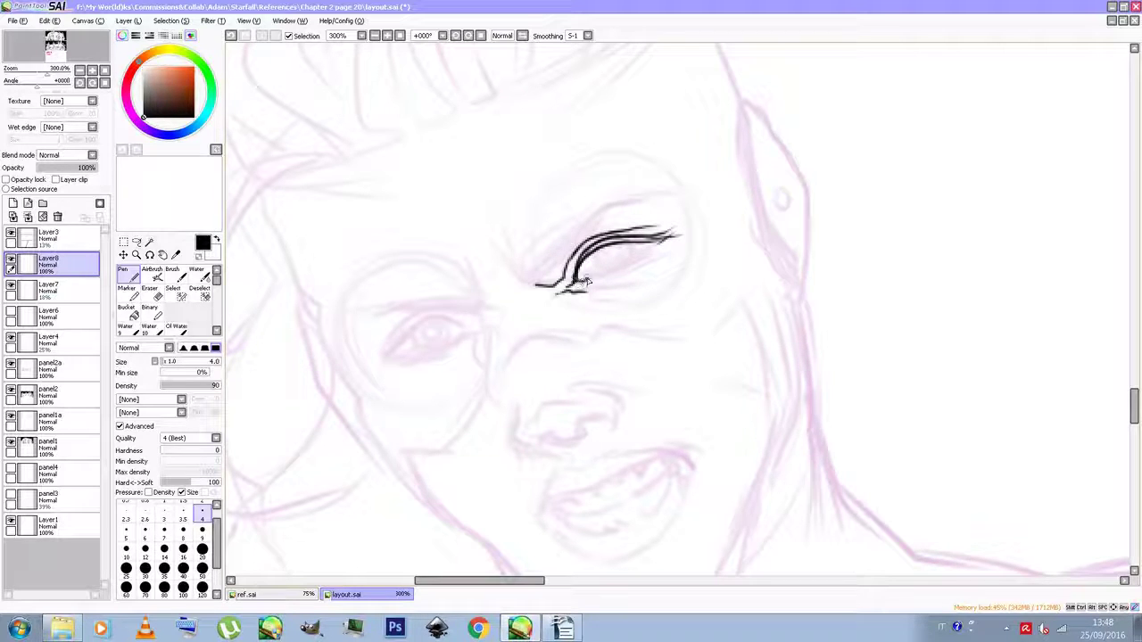
{"action": "left_click_drag", "start_coordinate": [599, 278], "coordinate": [660, 246]}
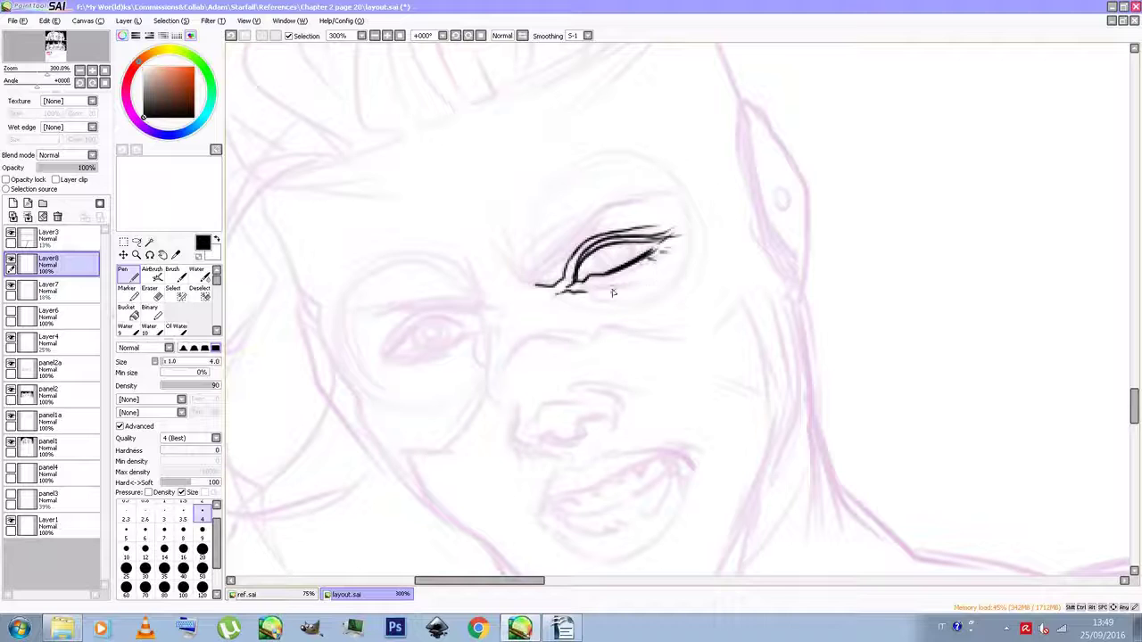
{"action": "left_click_drag", "start_coordinate": [593, 284], "coordinate": [643, 272]}
{"action": "mouse_move", "coordinate": [580, 290]}
{"action": "left_mouse_down"}
{"action": "mouse_move", "coordinate": [644, 282]}
{"action": "mouse_move", "coordinate": [639, 293]}
{"action": "left_mouse_up"}
Ink the slanted eyebrow above that eye and draw its round iris and pupil
{"action": "mouse_move", "coordinate": [526, 282]}
{"action": "left_mouse_down"}
{"action": "mouse_move", "coordinate": [562, 260]}
{"action": "mouse_move", "coordinate": [613, 205]}
{"action": "mouse_move", "coordinate": [605, 216]}
{"action": "mouse_move", "coordinate": [651, 196]}
{"action": "left_mouse_up"}
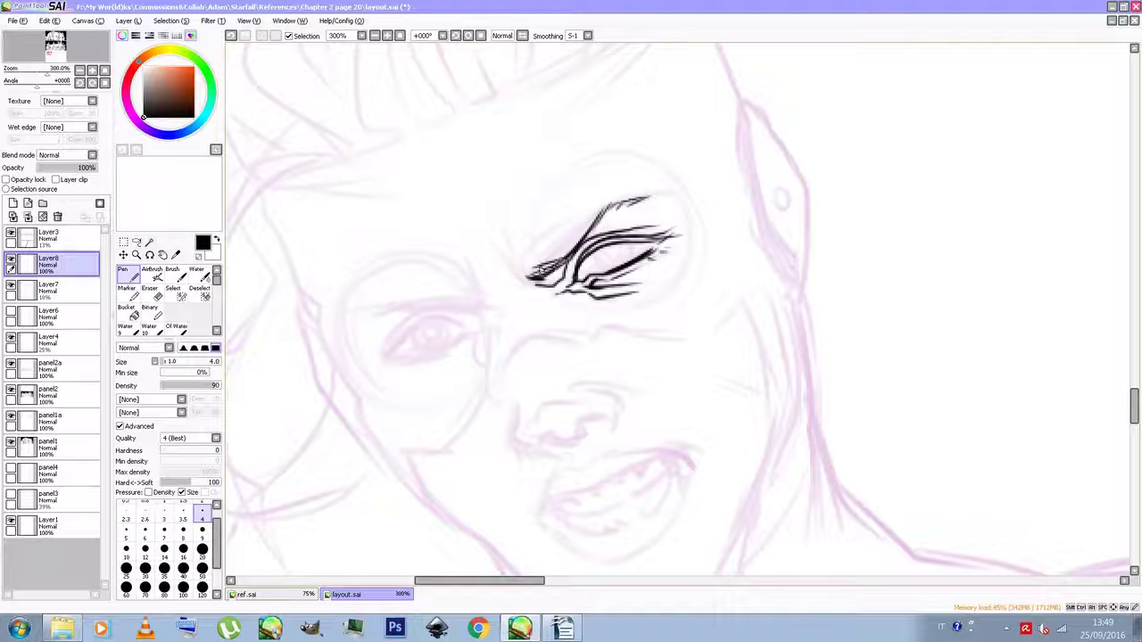
{"action": "left_click_drag", "start_coordinate": [537, 268], "coordinate": [594, 221]}
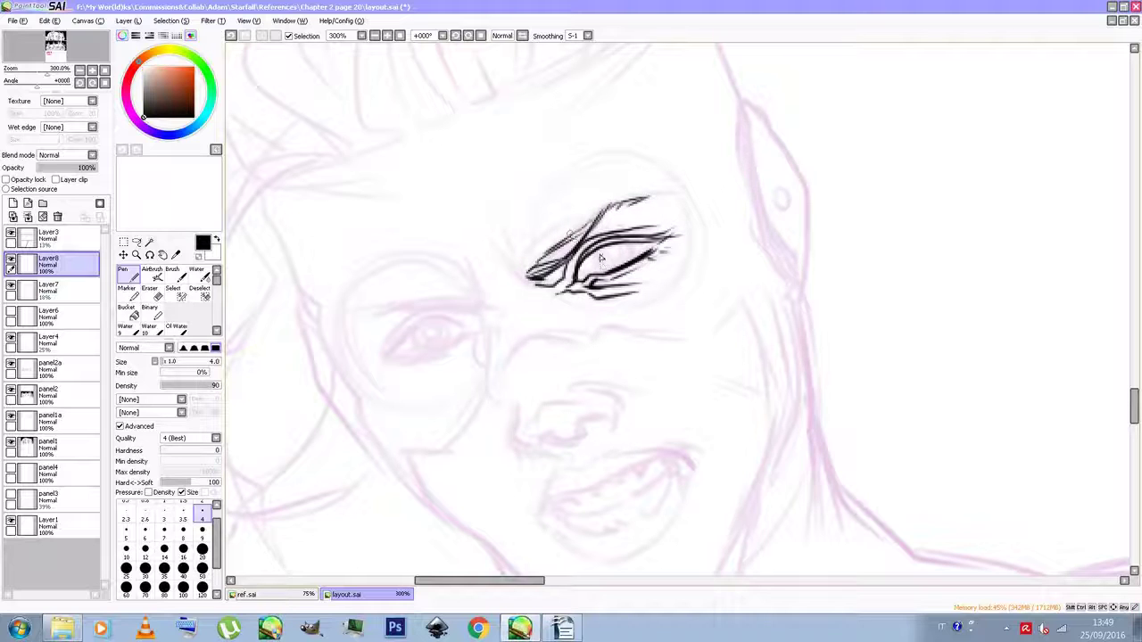
{"action": "mouse_move", "coordinate": [603, 273]}
{"action": "left_mouse_down"}
{"action": "mouse_move", "coordinate": [598, 256]}
{"action": "mouse_move", "coordinate": [636, 256]}
{"action": "mouse_move", "coordinate": [607, 249]}
{"action": "mouse_move", "coordinate": [615, 261]}
{"action": "mouse_move", "coordinate": [612, 248]}
{"action": "left_mouse_up"}
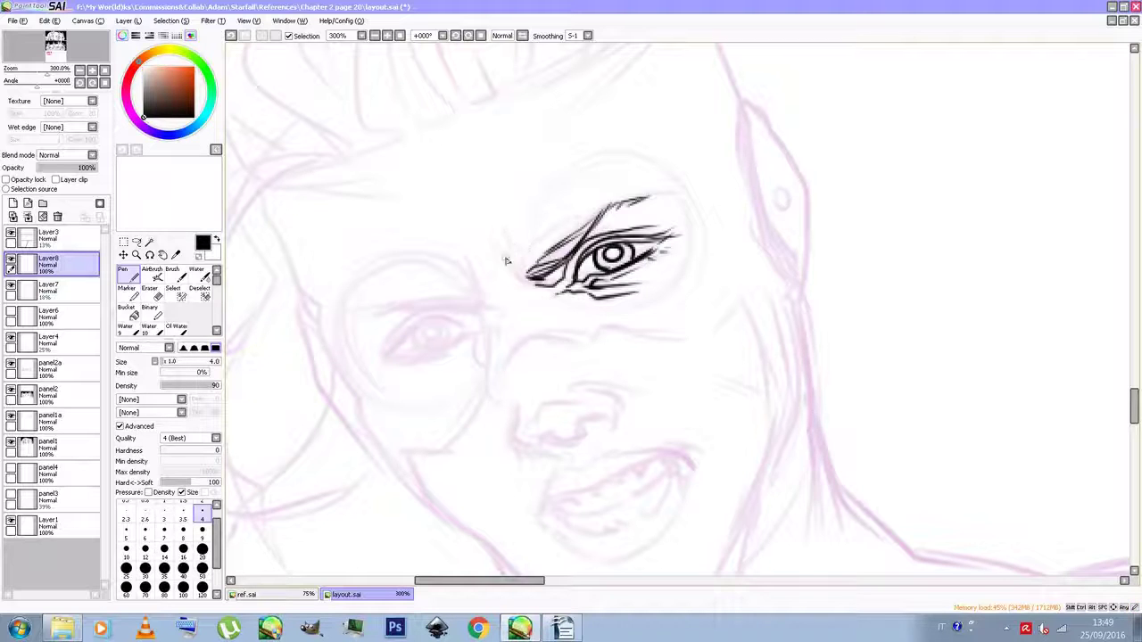
{"action": "mouse_move", "coordinate": [550, 292]}
{"action": "left_mouse_down"}
{"action": "mouse_move", "coordinate": [537, 215]}
{"action": "mouse_move", "coordinate": [531, 239]}
{"action": "mouse_move", "coordinate": [554, 183]}
{"action": "left_mouse_up"}
{"action": "left_click", "coordinate": [55, 23]}
{"action": "left_click", "coordinate": [56, 35]}
{"action": "left_click", "coordinate": [55, 23]}
{"action": "left_click", "coordinate": [56, 34]}
Ink the eye on the left of the face with its lids, iris, pupil, crease lines and eyebrow
{"action": "mouse_move", "coordinate": [387, 357]}
{"action": "left_mouse_down"}
{"action": "mouse_move", "coordinate": [434, 320]}
{"action": "mouse_move", "coordinate": [475, 328]}
{"action": "left_mouse_up"}
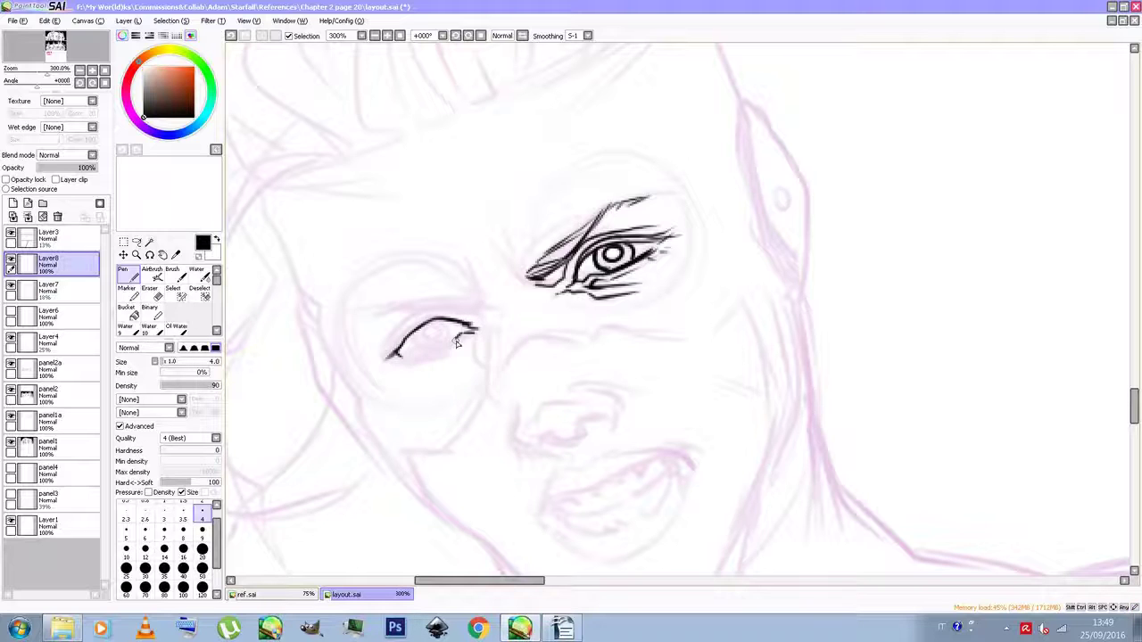
{"action": "mouse_move", "coordinate": [403, 358]}
{"action": "left_mouse_down"}
{"action": "mouse_move", "coordinate": [466, 335]}
{"action": "mouse_move", "coordinate": [427, 351]}
{"action": "mouse_move", "coordinate": [450, 321]}
{"action": "left_mouse_up"}
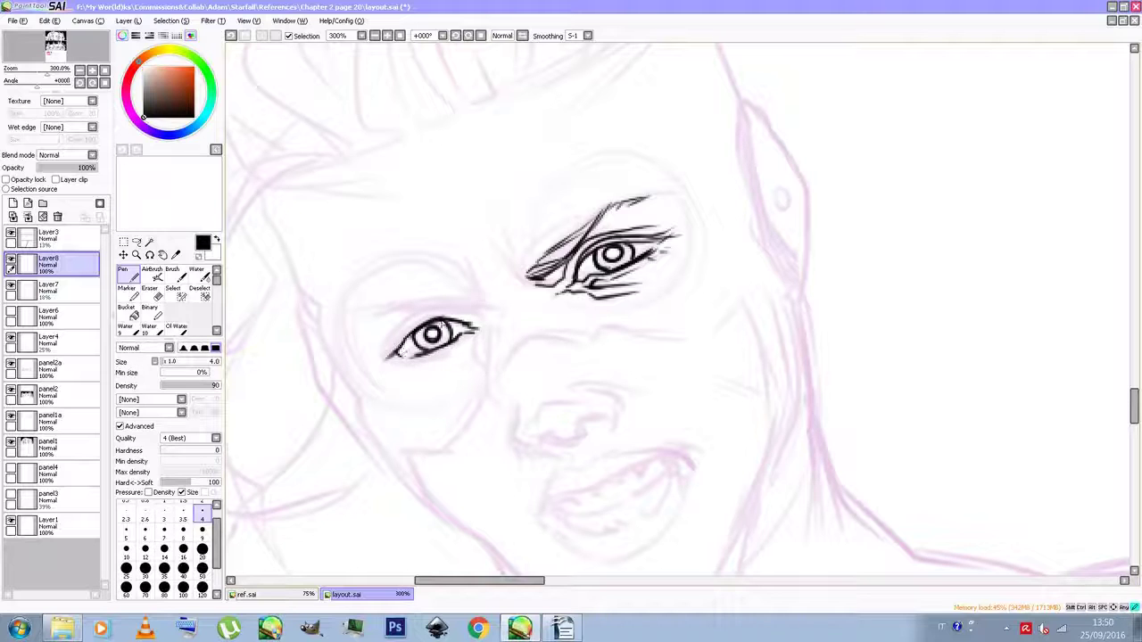
{"action": "mouse_move", "coordinate": [398, 346]}
{"action": "left_mouse_down"}
{"action": "mouse_move", "coordinate": [368, 368]}
{"action": "mouse_move", "coordinate": [426, 322]}
{"action": "mouse_move", "coordinate": [483, 332]}
{"action": "left_mouse_up"}
{"action": "mouse_move", "coordinate": [381, 352]}
{"action": "left_mouse_down"}
{"action": "mouse_move", "coordinate": [435, 312]}
{"action": "mouse_move", "coordinate": [485, 321]}
{"action": "left_mouse_up"}
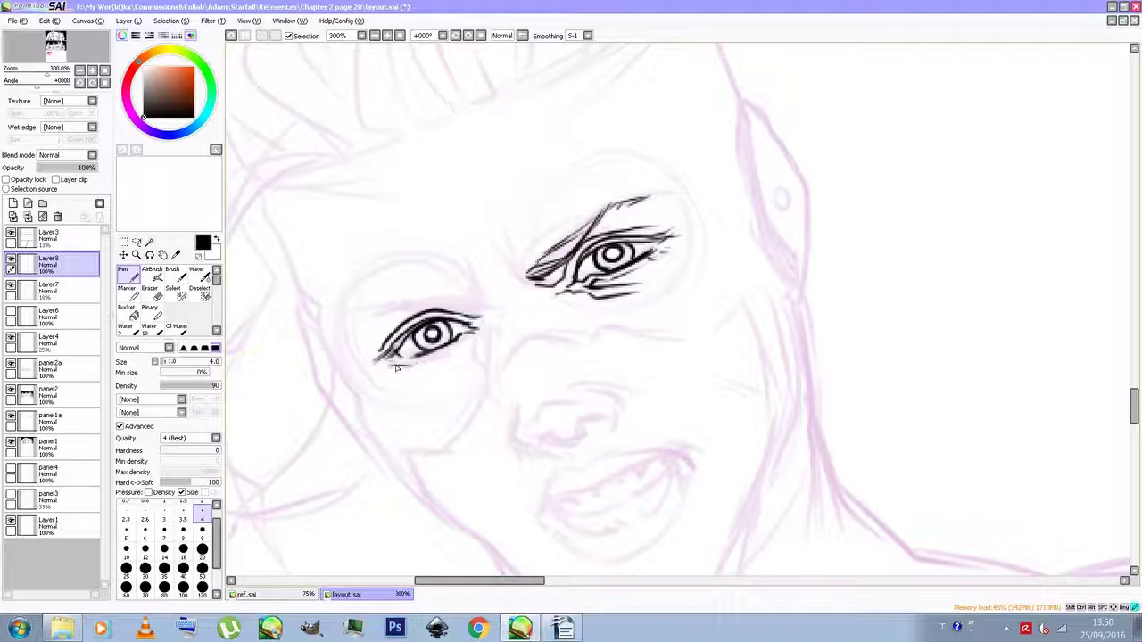
{"action": "mouse_move", "coordinate": [402, 366]}
{"action": "left_mouse_down"}
{"action": "mouse_move", "coordinate": [429, 364]}
{"action": "mouse_move", "coordinate": [487, 325]}
{"action": "mouse_move", "coordinate": [471, 355]}
{"action": "left_mouse_up"}
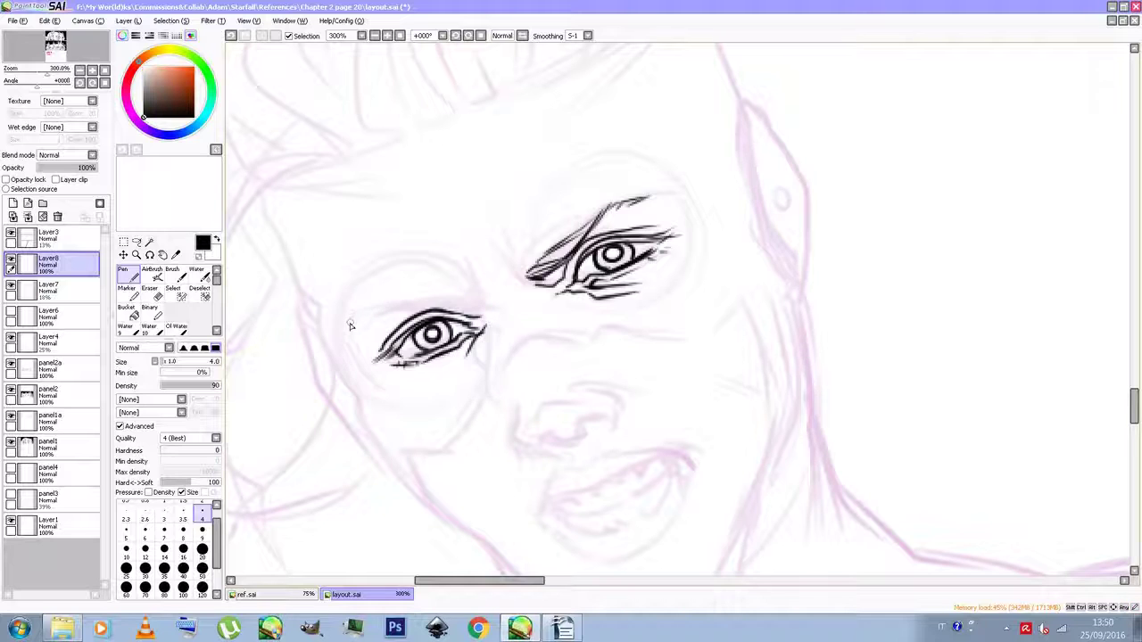
{"action": "mouse_move", "coordinate": [364, 321]}
{"action": "left_mouse_down"}
{"action": "mouse_move", "coordinate": [487, 300]}
{"action": "mouse_move", "coordinate": [446, 311]}
{"action": "mouse_move", "coordinate": [482, 300]}
{"action": "mouse_move", "coordinate": [464, 305]}
{"action": "left_mouse_up"}
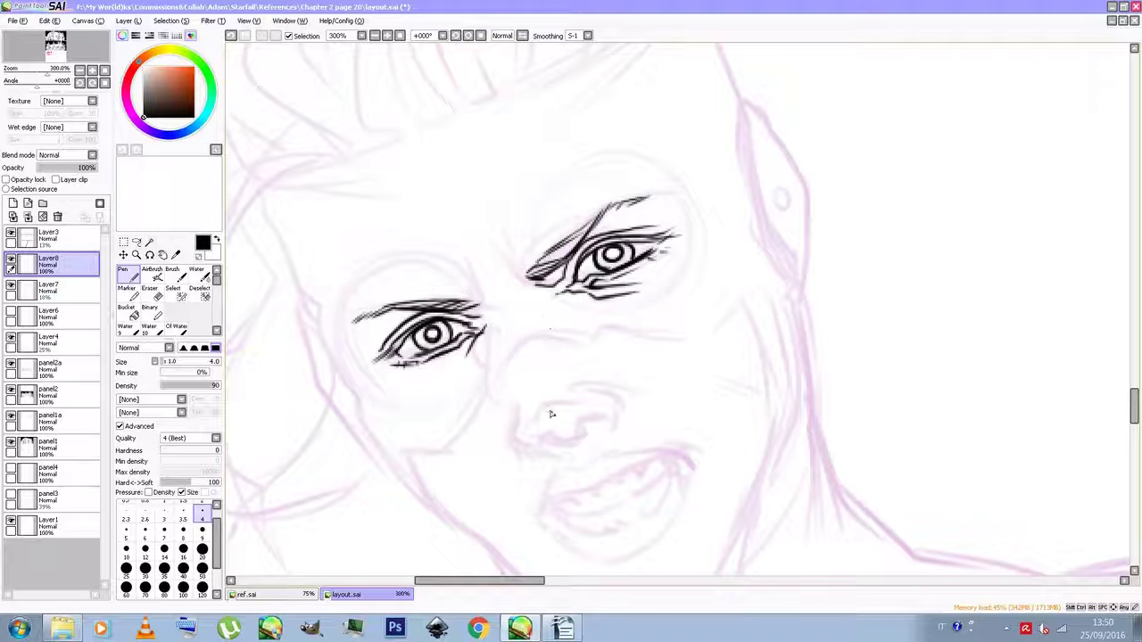
Ink the nose over the sketch, including its side line, nostrils, tip and the short creases beside it
{"action": "mouse_move", "coordinate": [515, 352]}
{"action": "left_mouse_down"}
{"action": "mouse_move", "coordinate": [534, 397]}
{"action": "mouse_move", "coordinate": [516, 449]}
{"action": "mouse_move", "coordinate": [517, 431]}
{"action": "mouse_move", "coordinate": [544, 455]}
{"action": "mouse_move", "coordinate": [533, 457]}
{"action": "mouse_move", "coordinate": [566, 462]}
{"action": "mouse_move", "coordinate": [538, 442]}
{"action": "mouse_move", "coordinate": [578, 445]}
{"action": "mouse_move", "coordinate": [580, 422]}
{"action": "mouse_move", "coordinate": [604, 419]}
{"action": "mouse_move", "coordinate": [561, 423]}
{"action": "mouse_move", "coordinate": [607, 421]}
{"action": "mouse_move", "coordinate": [559, 450]}
{"action": "left_mouse_up"}
{"action": "left_click", "coordinate": [150, 287]}
{"action": "left_click", "coordinate": [131, 276]}
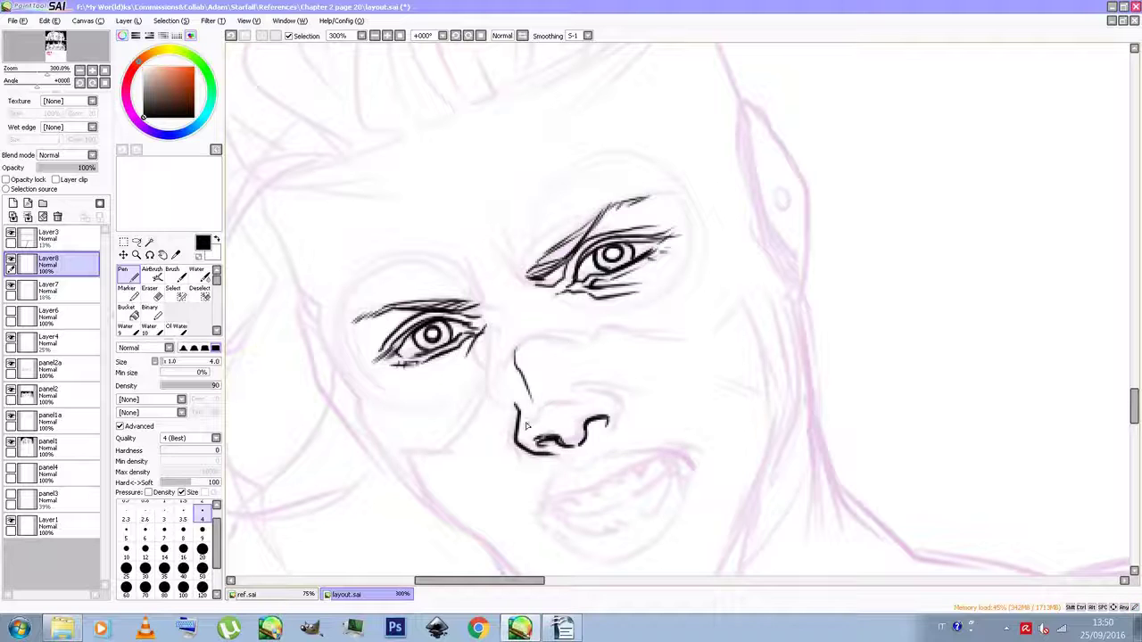
{"action": "mouse_move", "coordinate": [538, 412]}
{"action": "left_mouse_down"}
{"action": "mouse_move", "coordinate": [610, 389]}
{"action": "mouse_move", "coordinate": [587, 399]}
{"action": "mouse_move", "coordinate": [624, 405]}
{"action": "mouse_move", "coordinate": [615, 437]}
{"action": "left_mouse_up"}
{"action": "left_click_drag", "start_coordinate": [589, 383], "coordinate": [640, 390]}
{"action": "left_click_drag", "start_coordinate": [519, 407], "coordinate": [509, 455]}
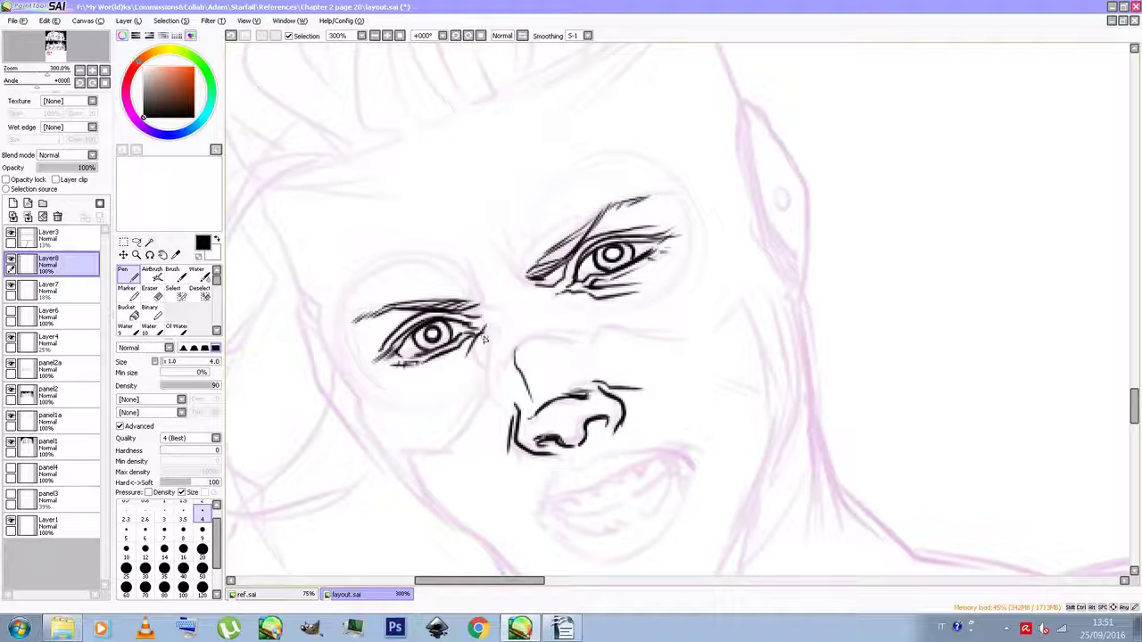
Ink the frown creases between the eyebrows and the lines across the bridge of the nose
{"action": "left_click_drag", "start_coordinate": [486, 309], "coordinate": [506, 310]}
{"action": "mouse_move", "coordinate": [468, 252]}
{"action": "left_mouse_down"}
{"action": "mouse_move", "coordinate": [489, 304]}
{"action": "mouse_move", "coordinate": [506, 280]}
{"action": "mouse_move", "coordinate": [494, 209]}
{"action": "left_mouse_up"}
{"action": "mouse_move", "coordinate": [514, 282]}
{"action": "left_mouse_down"}
{"action": "mouse_move", "coordinate": [506, 239]}
{"action": "mouse_move", "coordinate": [492, 237]}
{"action": "mouse_move", "coordinate": [509, 287]}
{"action": "mouse_move", "coordinate": [556, 302]}
{"action": "left_mouse_up"}
{"action": "mouse_move", "coordinate": [519, 300]}
{"action": "left_mouse_down"}
{"action": "mouse_move", "coordinate": [527, 319]}
{"action": "mouse_move", "coordinate": [548, 296]}
{"action": "left_mouse_up"}
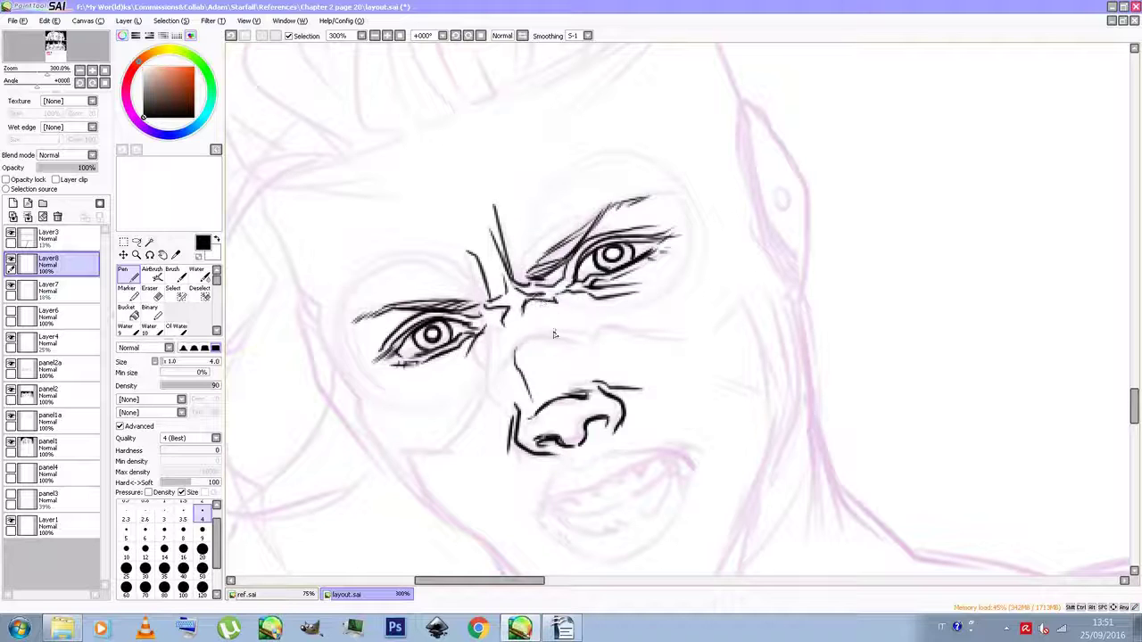
{"action": "mouse_move", "coordinate": [489, 326]}
{"action": "left_mouse_down"}
{"action": "mouse_move", "coordinate": [496, 381]}
{"action": "mouse_move", "coordinate": [510, 358]}
{"action": "mouse_move", "coordinate": [574, 340]}
{"action": "left_mouse_up"}
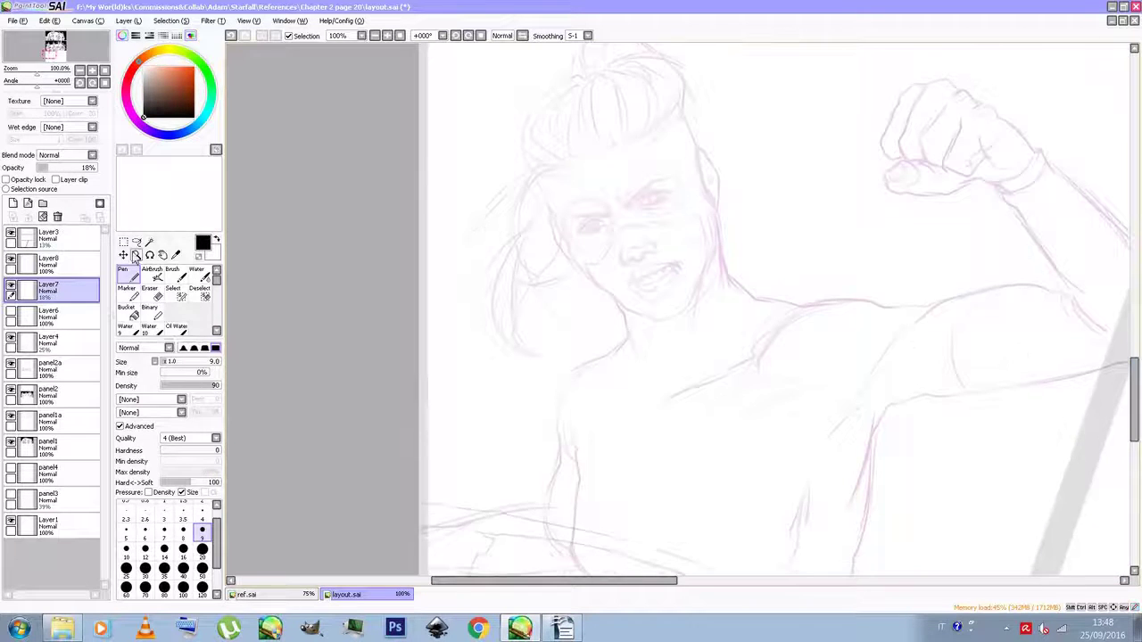
Ink the eyelids and under-eye creases of the eye on the right of the face on Layer8, using the Pen at size 4
{"action": "left_click", "coordinate": [135, 255]}
{"action": "left_click", "coordinate": [674, 253]}
{"action": "left_click", "coordinate": [674, 252]}
{"action": "left_click_drag", "start_coordinate": [1132, 416], "coordinate": [1133, 406]}
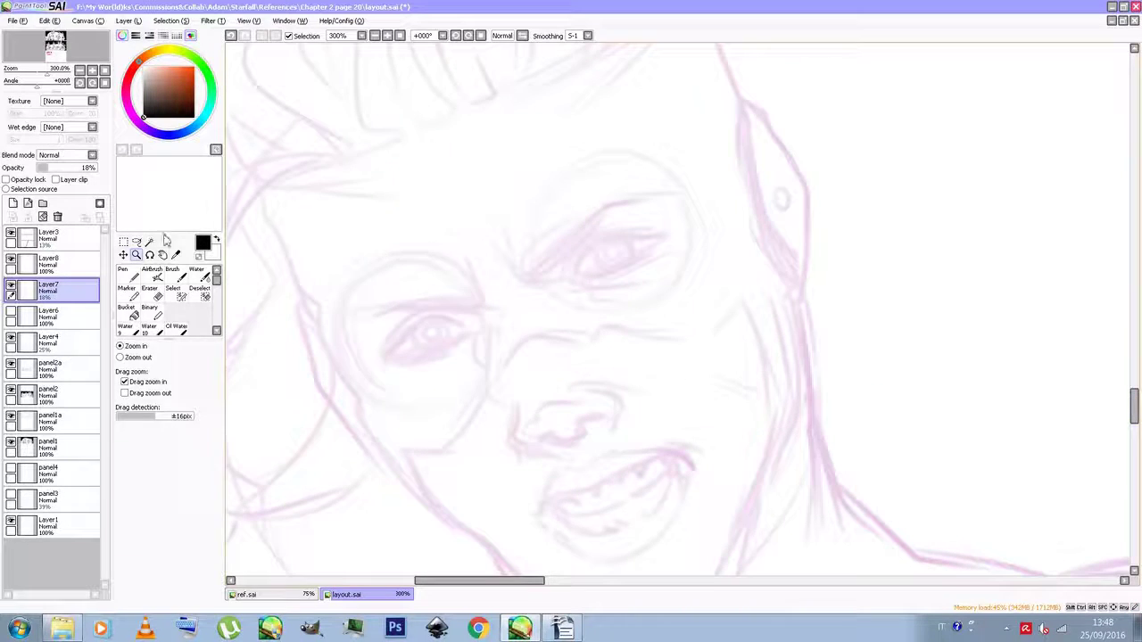
{"action": "left_click", "coordinate": [127, 276]}
{"action": "left_click", "coordinate": [202, 516]}
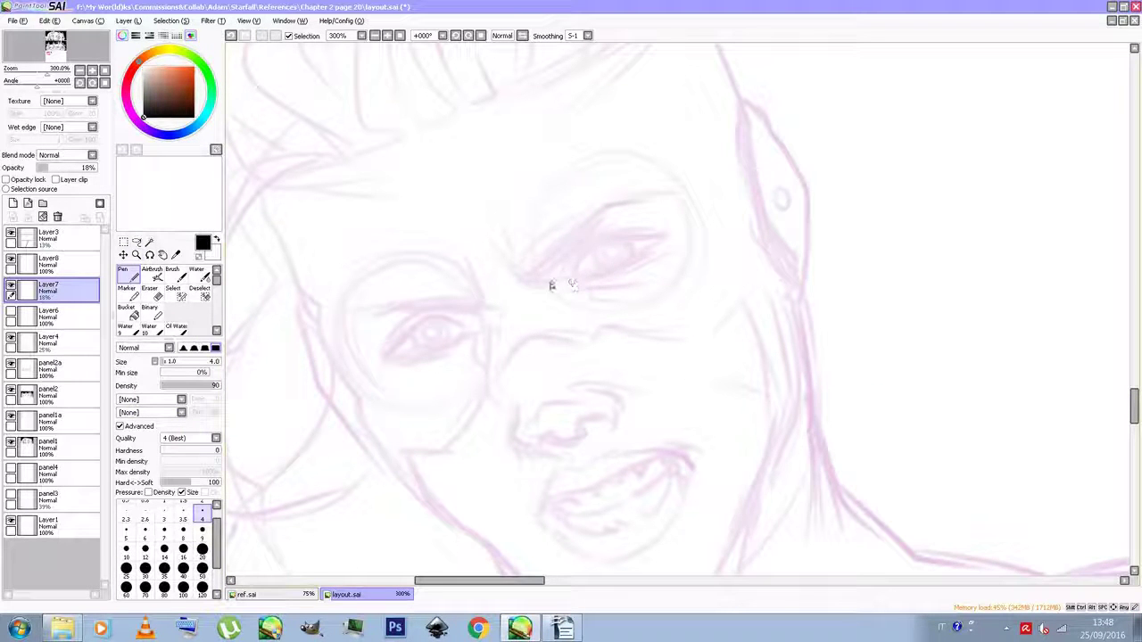
{"action": "left_click", "coordinate": [54, 262]}
{"action": "mouse_move", "coordinate": [553, 288]}
{"action": "left_mouse_down"}
{"action": "mouse_move", "coordinate": [577, 247]}
{"action": "mouse_move", "coordinate": [565, 292]}
{"action": "mouse_move", "coordinate": [589, 295]}
{"action": "mouse_move", "coordinate": [571, 286]}
{"action": "mouse_move", "coordinate": [582, 254]}
{"action": "mouse_move", "coordinate": [599, 240]}
{"action": "mouse_move", "coordinate": [666, 234]}
{"action": "left_mouse_up"}
{"action": "mouse_move", "coordinate": [575, 278]}
{"action": "left_mouse_down"}
{"action": "mouse_move", "coordinate": [594, 250]}
{"action": "mouse_move", "coordinate": [680, 233]}
{"action": "left_mouse_up"}
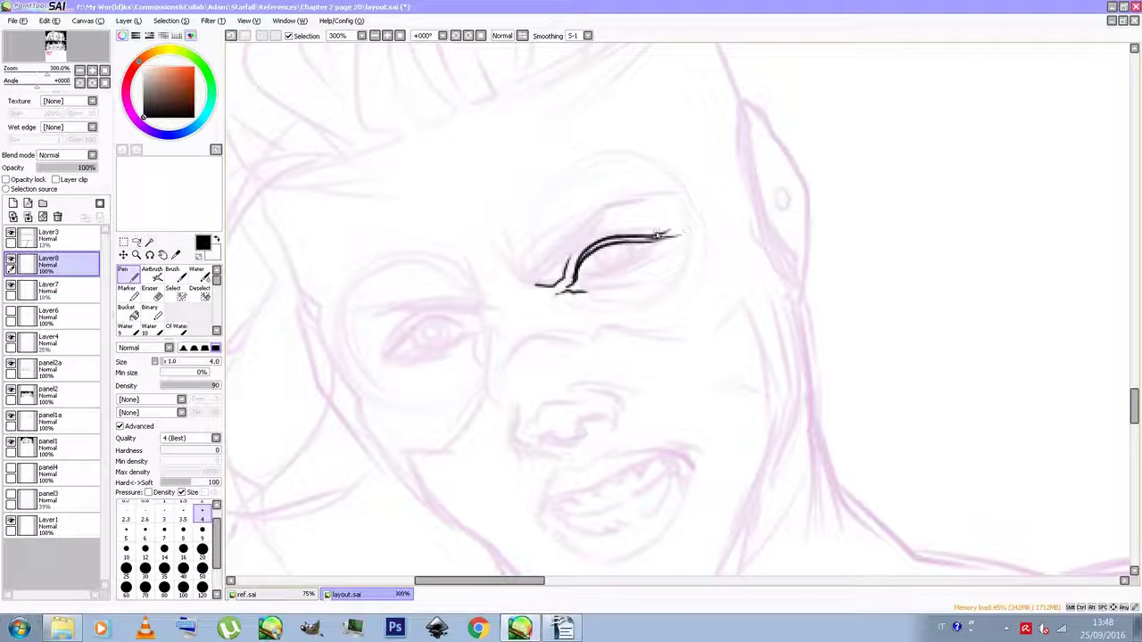
{"action": "left_click_drag", "start_coordinate": [575, 253], "coordinate": [674, 230]}
{"action": "mouse_move", "coordinate": [576, 285]}
{"action": "left_mouse_down"}
{"action": "mouse_move", "coordinate": [660, 246]}
{"action": "mouse_move", "coordinate": [632, 266]}
{"action": "mouse_move", "coordinate": [669, 251]}
{"action": "left_mouse_up"}
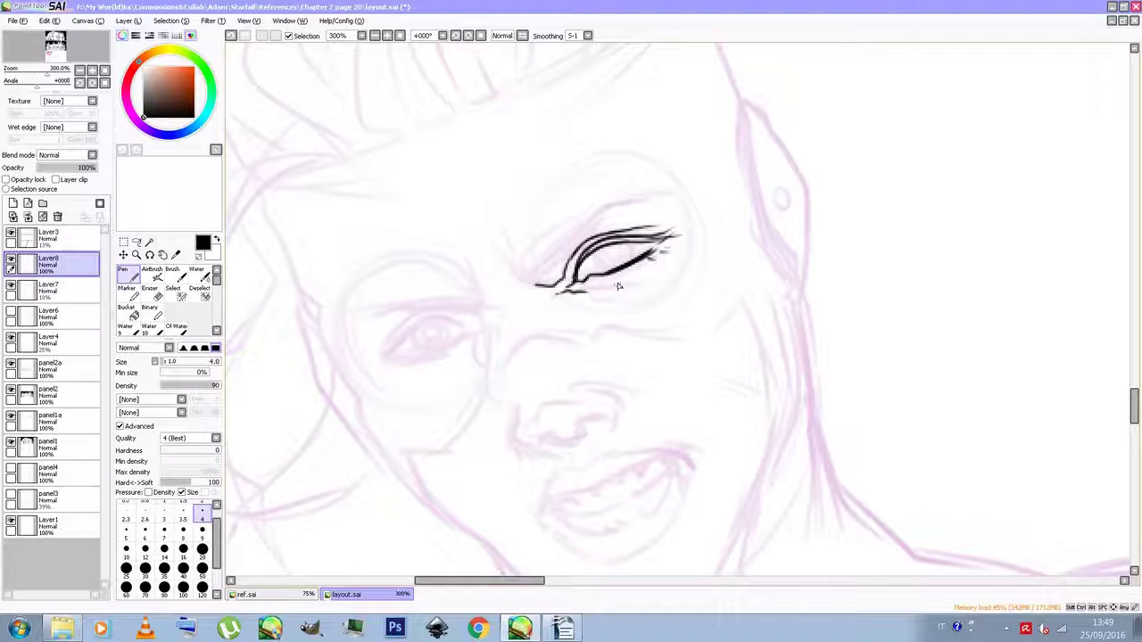
{"action": "left_click_drag", "start_coordinate": [594, 280], "coordinate": [639, 292]}
Draw the slanted eyebrow strokes over the inked eye and add its iris and pupil
{"action": "mouse_move", "coordinate": [534, 280]}
{"action": "left_mouse_down"}
{"action": "mouse_move", "coordinate": [571, 258]}
{"action": "mouse_move", "coordinate": [528, 279]}
{"action": "mouse_move", "coordinate": [616, 204]}
{"action": "mouse_move", "coordinate": [650, 196]}
{"action": "mouse_move", "coordinate": [625, 204]}
{"action": "left_mouse_up"}
{"action": "mouse_move", "coordinate": [528, 275]}
{"action": "left_mouse_down"}
{"action": "mouse_move", "coordinate": [612, 203]}
{"action": "mouse_move", "coordinate": [600, 216]}
{"action": "left_mouse_up"}
{"action": "mouse_move", "coordinate": [595, 257]}
{"action": "left_mouse_down"}
{"action": "mouse_move", "coordinate": [599, 273]}
{"action": "mouse_move", "coordinate": [637, 252]}
{"action": "mouse_move", "coordinate": [617, 247]}
{"action": "mouse_move", "coordinate": [609, 262]}
{"action": "left_mouse_up"}
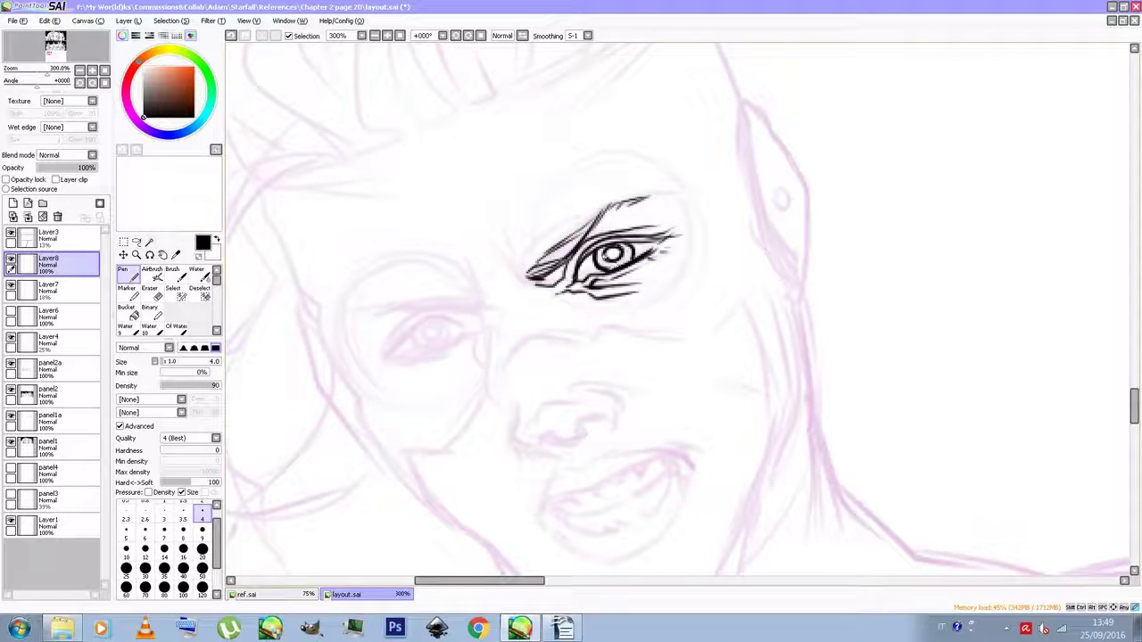
{"action": "mouse_move", "coordinate": [560, 299]}
{"action": "left_mouse_down"}
{"action": "mouse_move", "coordinate": [543, 283]}
{"action": "mouse_move", "coordinate": [530, 233]}
{"action": "mouse_move", "coordinate": [551, 182]}
{"action": "left_mouse_up"}
{"action": "left_click", "coordinate": [65, 22]}
{"action": "left_click", "coordinate": [62, 43]}
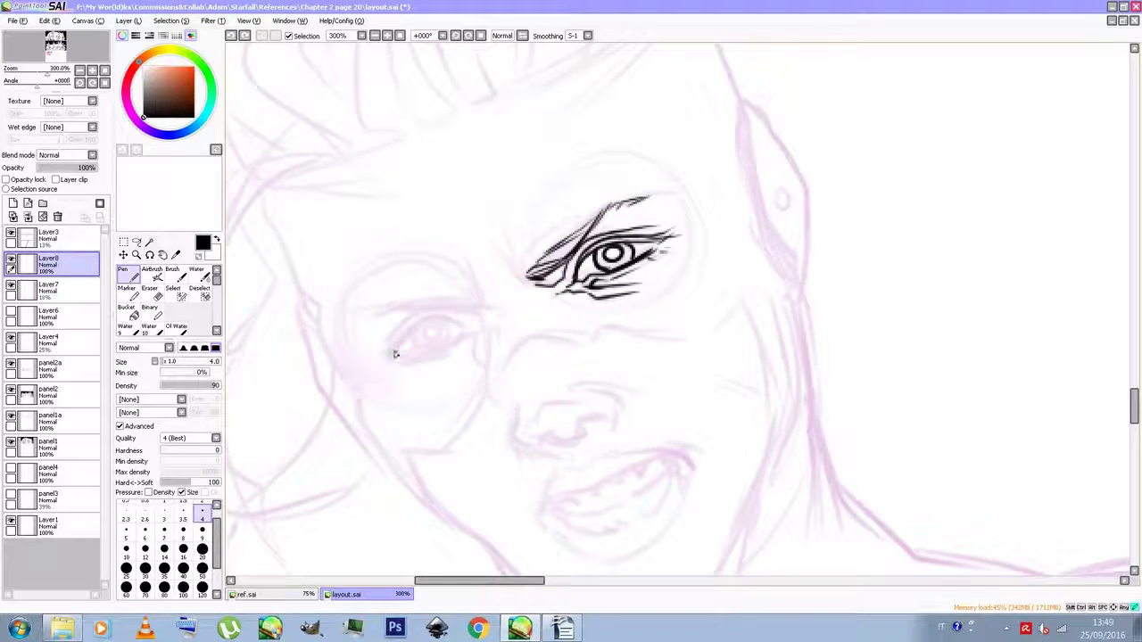
Ink the eye on the left of the face, including iris, pupil, lid folds, lower crease and eyebrow
{"action": "mouse_move", "coordinate": [388, 358]}
{"action": "left_mouse_down"}
{"action": "mouse_move", "coordinate": [421, 324]}
{"action": "mouse_move", "coordinate": [462, 321]}
{"action": "mouse_move", "coordinate": [476, 335]}
{"action": "mouse_move", "coordinate": [404, 355]}
{"action": "mouse_move", "coordinate": [440, 348]}
{"action": "mouse_move", "coordinate": [428, 341]}
{"action": "mouse_move", "coordinate": [435, 331]}
{"action": "mouse_move", "coordinate": [428, 340]}
{"action": "mouse_move", "coordinate": [437, 319]}
{"action": "mouse_move", "coordinate": [452, 323]}
{"action": "left_mouse_up"}
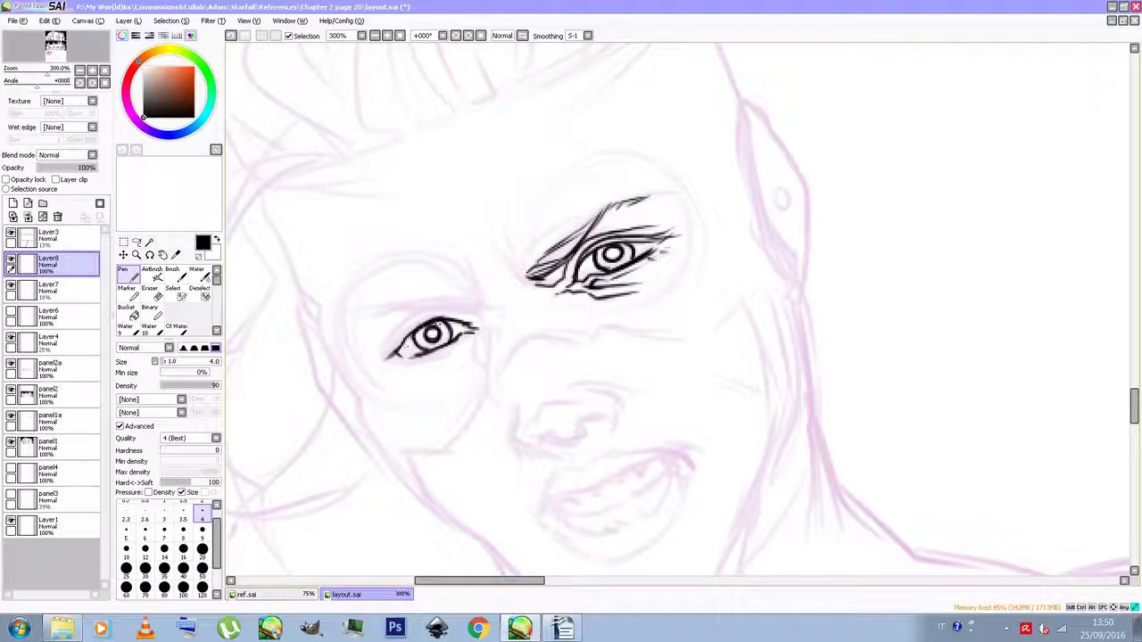
{"action": "mouse_move", "coordinate": [375, 361]}
{"action": "left_mouse_down"}
{"action": "mouse_move", "coordinate": [435, 317]}
{"action": "mouse_move", "coordinate": [447, 322]}
{"action": "mouse_move", "coordinate": [407, 325]}
{"action": "mouse_move", "coordinate": [457, 310]}
{"action": "left_mouse_up"}
{"action": "mouse_move", "coordinate": [400, 365]}
{"action": "left_mouse_down"}
{"action": "mouse_move", "coordinate": [487, 330]}
{"action": "mouse_move", "coordinate": [467, 355]}
{"action": "left_mouse_up"}
{"action": "left_click_drag", "start_coordinate": [353, 323], "coordinate": [480, 304]}
{"action": "mouse_move", "coordinate": [407, 309]}
{"action": "left_mouse_down"}
{"action": "mouse_move", "coordinate": [479, 306]}
{"action": "mouse_move", "coordinate": [459, 302]}
{"action": "left_mouse_up"}
Ink the nose's side line, nostrils and tip, undoing stray strokes and adding the crease beside the nostril
{"action": "mouse_move", "coordinate": [515, 343]}
{"action": "left_mouse_down"}
{"action": "mouse_move", "coordinate": [531, 401]}
{"action": "mouse_move", "coordinate": [514, 446]}
{"action": "mouse_move", "coordinate": [527, 453]}
{"action": "mouse_move", "coordinate": [609, 421]}
{"action": "mouse_move", "coordinate": [582, 443]}
{"action": "mouse_move", "coordinate": [541, 440]}
{"action": "mouse_move", "coordinate": [576, 445]}
{"action": "mouse_move", "coordinate": [551, 403]}
{"action": "mouse_move", "coordinate": [611, 393]}
{"action": "mouse_move", "coordinate": [624, 417]}
{"action": "mouse_move", "coordinate": [640, 389]}
{"action": "left_mouse_up"}
{"action": "key", "text": "ctrl+z"}
{"action": "key", "text": "ctrl+z"}
{"action": "left_click_drag", "start_coordinate": [517, 410], "coordinate": [509, 453]}
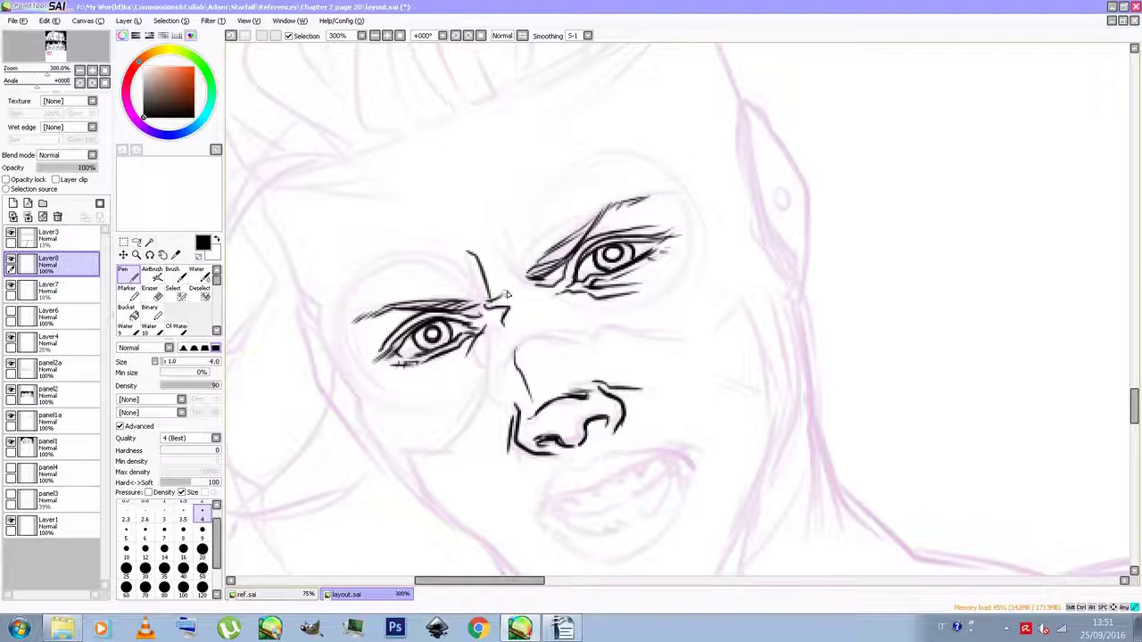
Ink the frown creases between the eyebrows and the angular lines across the nose bridge
{"action": "left_click_drag", "start_coordinate": [494, 205], "coordinate": [519, 287]}
{"action": "left_click_drag", "start_coordinate": [488, 229], "coordinate": [512, 283]}
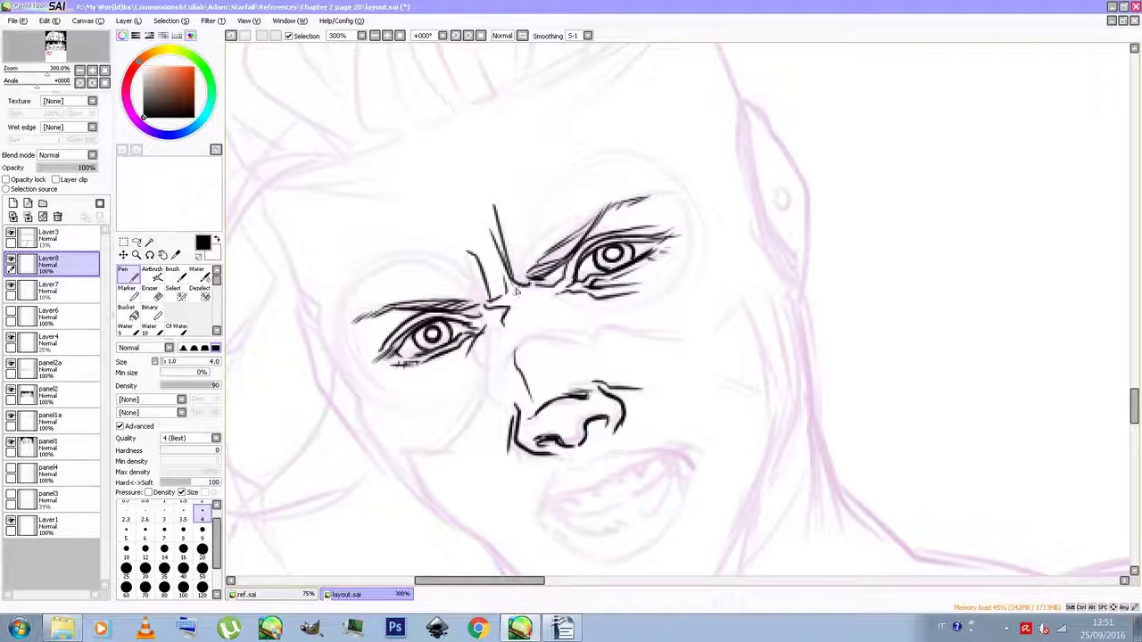
{"action": "left_click_drag", "start_coordinate": [491, 328], "coordinate": [496, 387]}
{"action": "left_click_drag", "start_coordinate": [548, 339], "coordinate": [584, 340]}
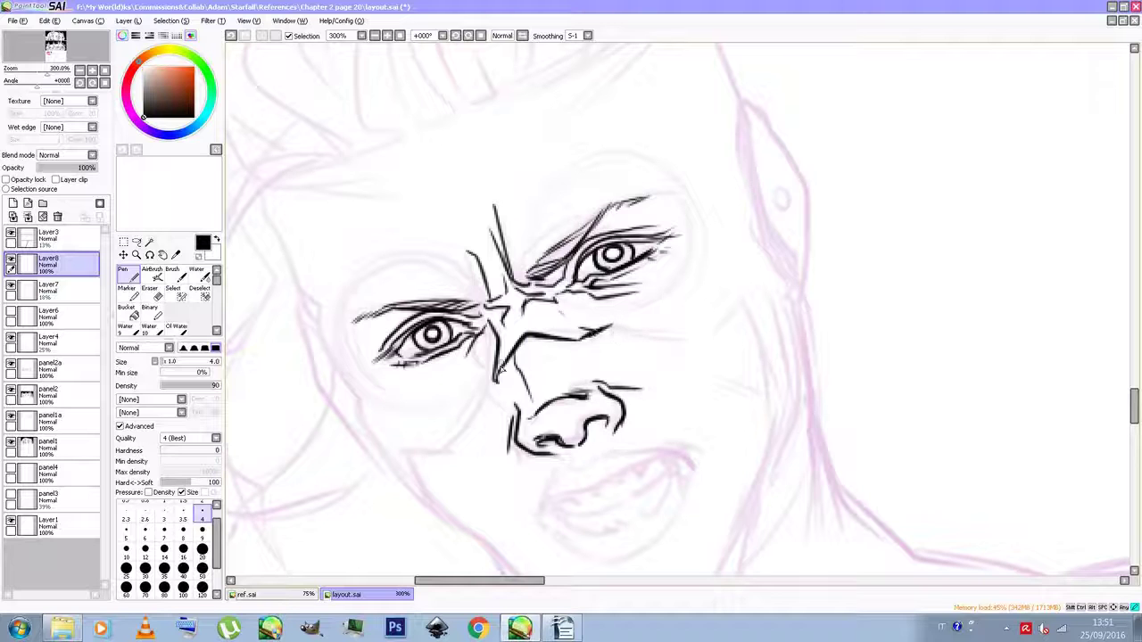
Ink the round glasses lens around the eye on the right of the face with the Pen at size 9
{"action": "left_click", "coordinate": [204, 532]}
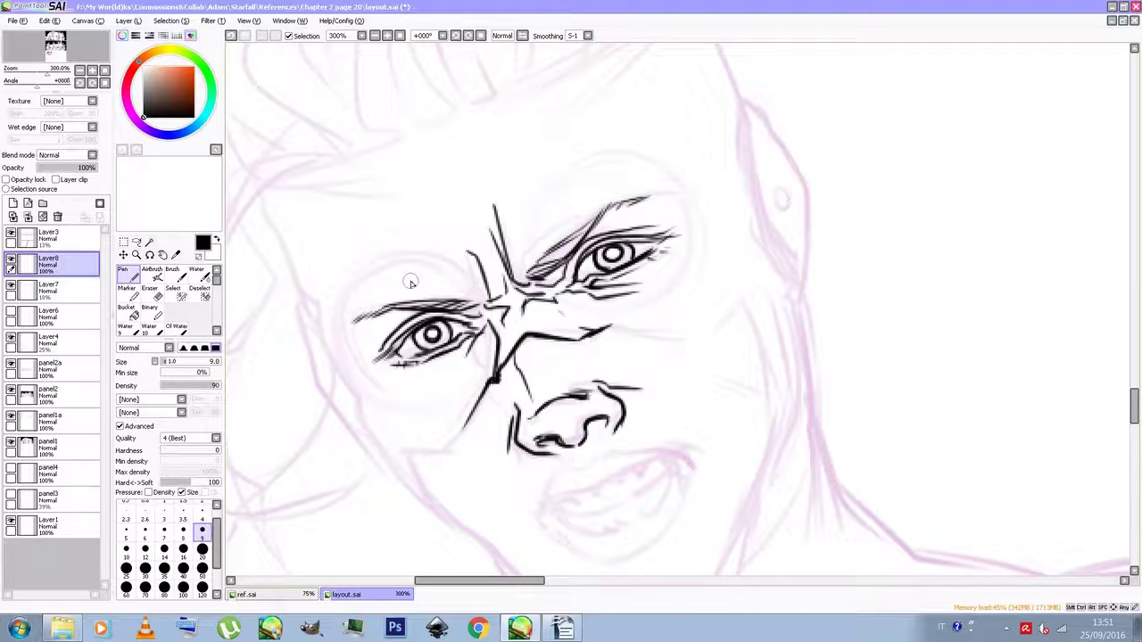
{"action": "mouse_move", "coordinate": [533, 208]}
{"action": "left_mouse_down"}
{"action": "mouse_move", "coordinate": [558, 293]}
{"action": "mouse_move", "coordinate": [584, 312]}
{"action": "mouse_move", "coordinate": [590, 297]}
{"action": "mouse_move", "coordinate": [637, 307]}
{"action": "mouse_move", "coordinate": [598, 312]}
{"action": "mouse_move", "coordinate": [676, 278]}
{"action": "mouse_move", "coordinate": [683, 211]}
{"action": "left_mouse_up"}
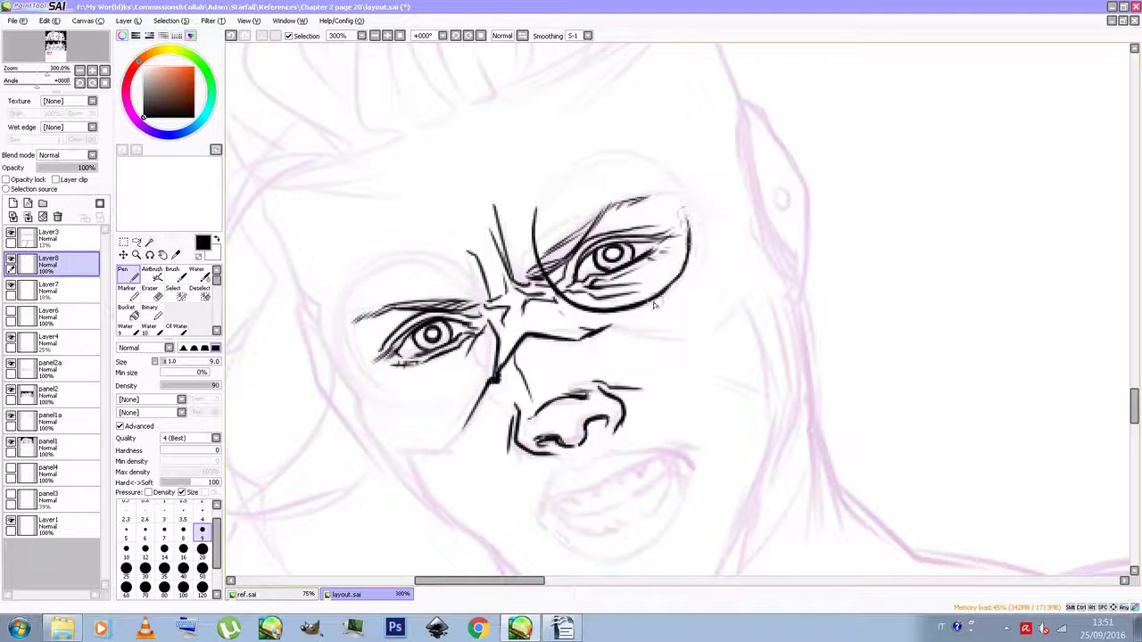
{"action": "mouse_move", "coordinate": [534, 234]}
{"action": "left_mouse_down"}
{"action": "mouse_move", "coordinate": [559, 190]}
{"action": "mouse_move", "coordinate": [623, 164]}
{"action": "mouse_move", "coordinate": [658, 188]}
{"action": "mouse_move", "coordinate": [689, 267]}
{"action": "mouse_move", "coordinate": [631, 316]}
{"action": "mouse_move", "coordinate": [687, 272]}
{"action": "mouse_move", "coordinate": [698, 234]}
{"action": "left_mouse_up"}
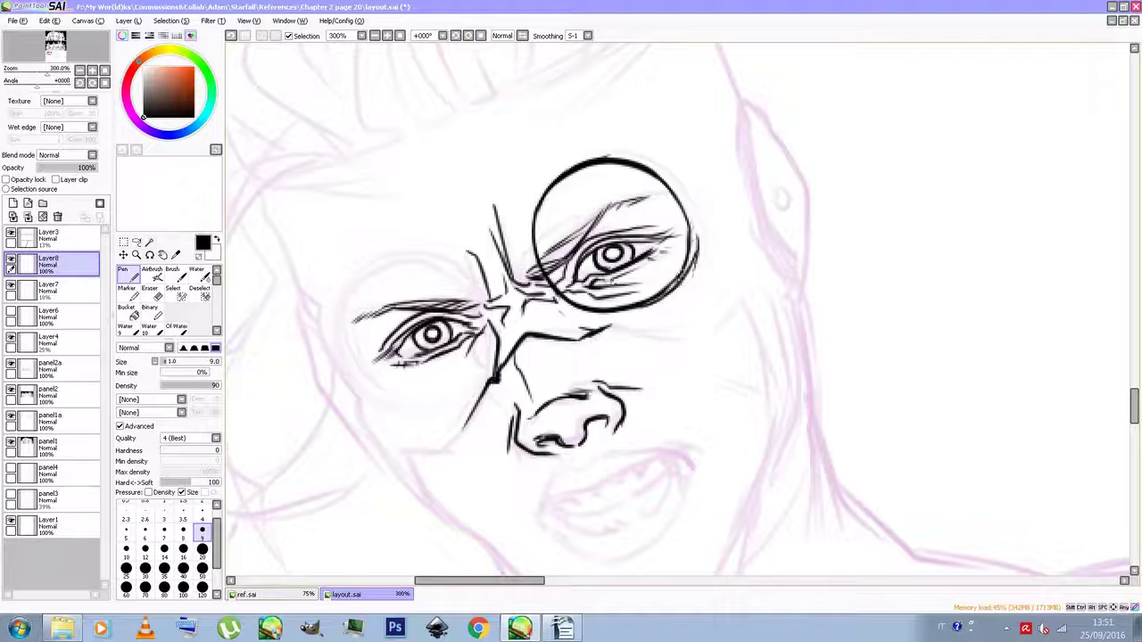
{"action": "mouse_move", "coordinate": [553, 183]}
{"action": "left_mouse_down"}
{"action": "mouse_move", "coordinate": [585, 159]}
{"action": "mouse_move", "coordinate": [693, 216]}
{"action": "mouse_move", "coordinate": [688, 263]}
{"action": "mouse_move", "coordinate": [614, 154]}
{"action": "left_mouse_up"}
{"action": "left_click_drag", "start_coordinate": [535, 211], "coordinate": [587, 164]}
{"action": "left_click_drag", "start_coordinate": [699, 258], "coordinate": [672, 300]}
Add a short line under the nose and ink the round glasses lens around the eye on the left of the face
{"action": "left_click_drag", "start_coordinate": [558, 440], "coordinate": [582, 466]}
{"action": "mouse_move", "coordinate": [343, 287]}
{"action": "left_mouse_down"}
{"action": "mouse_move", "coordinate": [355, 382]}
{"action": "mouse_move", "coordinate": [385, 403]}
{"action": "left_mouse_up"}
{"action": "mouse_move", "coordinate": [332, 321]}
{"action": "left_mouse_down"}
{"action": "mouse_move", "coordinate": [397, 412]}
{"action": "mouse_move", "coordinate": [481, 371]}
{"action": "mouse_move", "coordinate": [491, 314]}
{"action": "mouse_move", "coordinate": [369, 261]}
{"action": "mouse_move", "coordinate": [474, 291]}
{"action": "left_mouse_up"}
{"action": "left_click_drag", "start_coordinate": [422, 252], "coordinate": [487, 319]}
{"action": "mouse_move", "coordinate": [337, 306]}
{"action": "left_mouse_down"}
{"action": "mouse_move", "coordinate": [344, 355]}
{"action": "mouse_move", "coordinate": [384, 396]}
{"action": "mouse_move", "coordinate": [427, 406]}
{"action": "left_mouse_up"}
{"action": "mouse_move", "coordinate": [462, 335]}
{"action": "left_mouse_down"}
{"action": "mouse_move", "coordinate": [479, 322]}
{"action": "mouse_move", "coordinate": [473, 371]}
{"action": "left_mouse_up"}
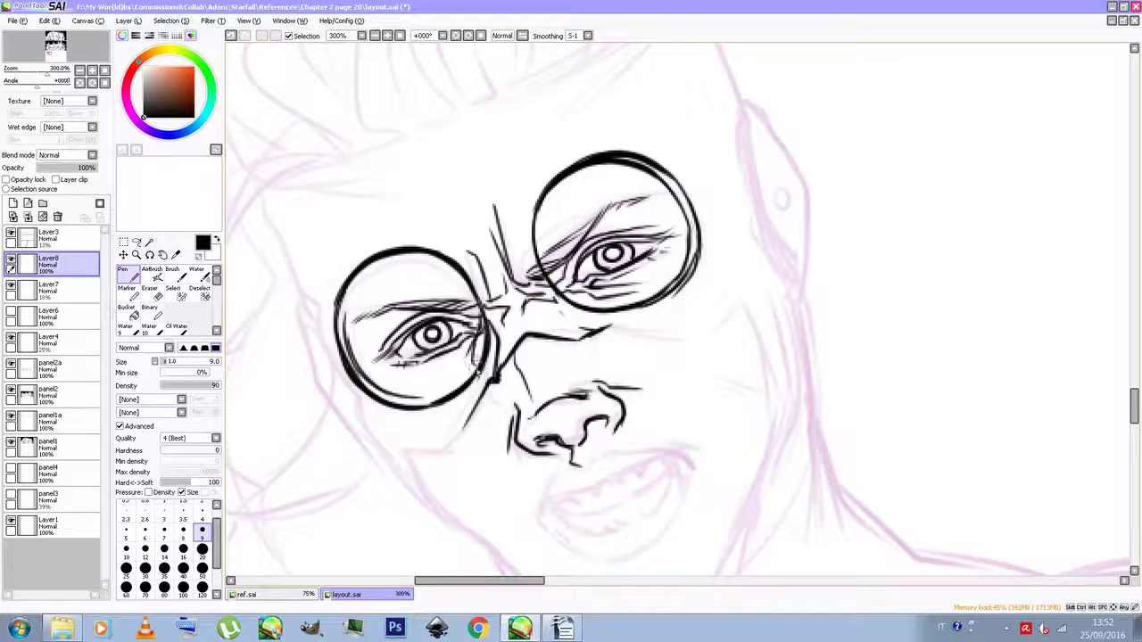
Thicken the rims of both round lenses with extra strokes along their edges
{"action": "mouse_move", "coordinate": [555, 268]}
{"action": "left_mouse_down"}
{"action": "mouse_move", "coordinate": [599, 304]}
{"action": "mouse_move", "coordinate": [661, 297]}
{"action": "left_mouse_up"}
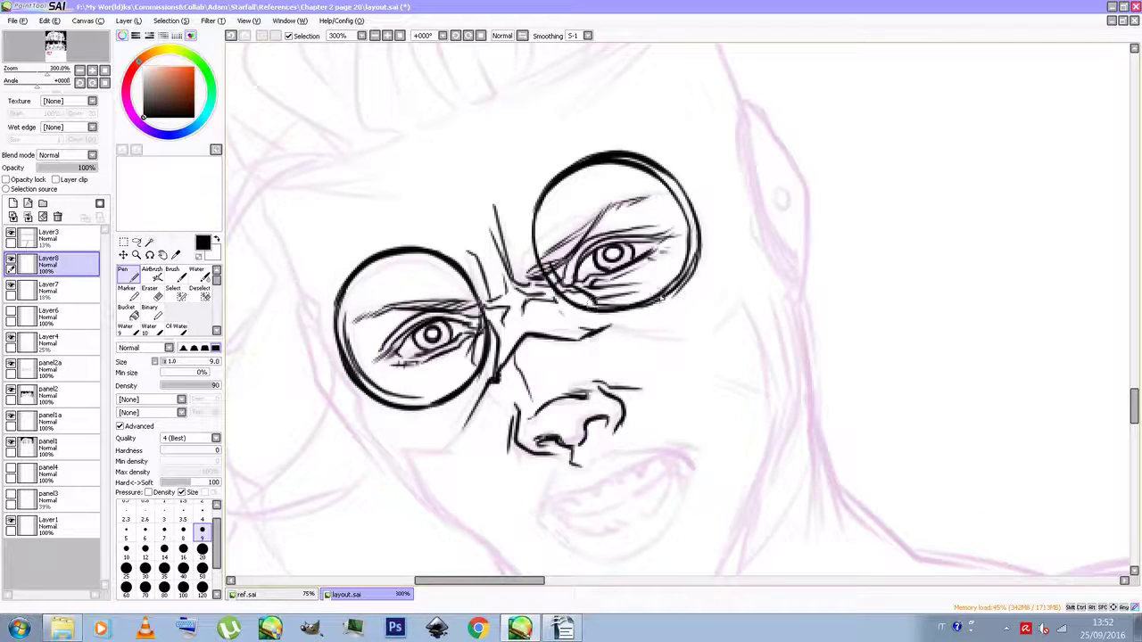
{"action": "mouse_move", "coordinate": [546, 259]}
{"action": "left_mouse_down"}
{"action": "mouse_move", "coordinate": [594, 165]}
{"action": "mouse_move", "coordinate": [578, 168]}
{"action": "mouse_move", "coordinate": [607, 165]}
{"action": "left_mouse_up"}
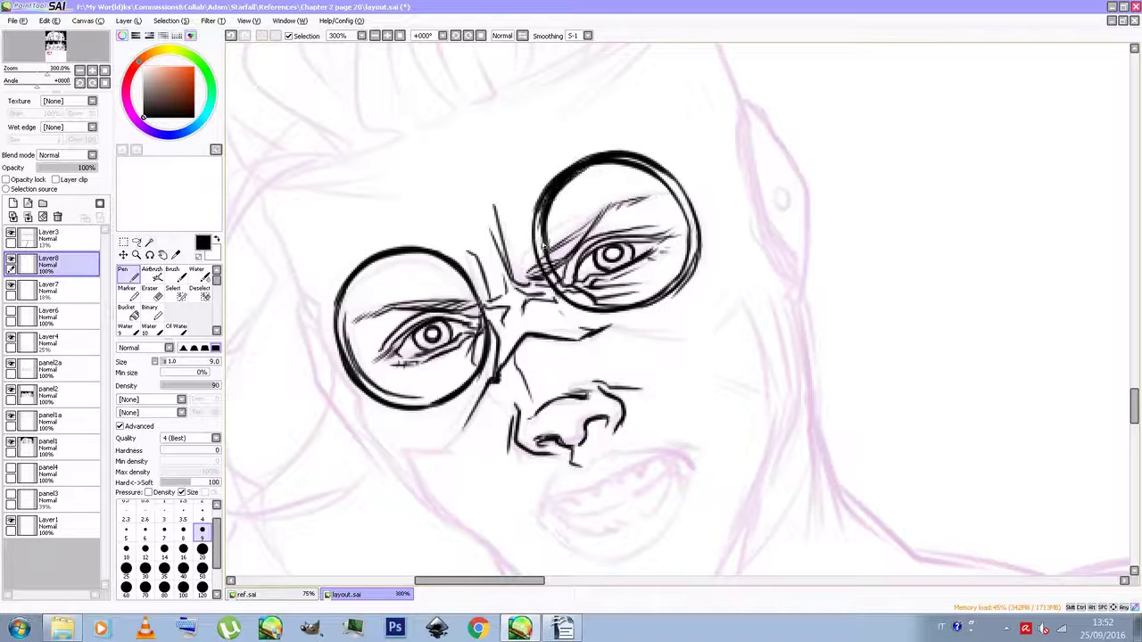
{"action": "left_click_drag", "start_coordinate": [346, 298], "coordinate": [398, 254]}
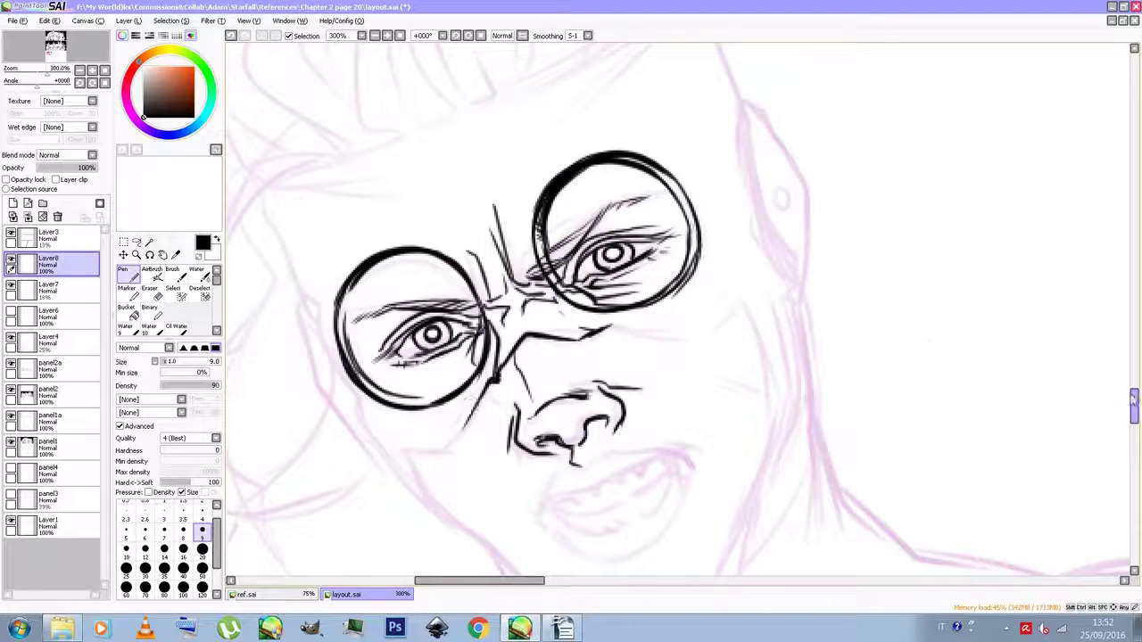
Ink the outline of the open mouth and the curve of the lower lip with the Pen at size 9
{"action": "scroll", "coordinate": [787, 291], "scroll_direction": "down", "scroll_amount": 4}
{"action": "mouse_move", "coordinate": [544, 349]}
{"action": "left_mouse_down"}
{"action": "mouse_move", "coordinate": [616, 310]}
{"action": "mouse_move", "coordinate": [683, 299]}
{"action": "mouse_move", "coordinate": [674, 304]}
{"action": "mouse_move", "coordinate": [689, 308]}
{"action": "mouse_move", "coordinate": [655, 352]}
{"action": "left_mouse_up"}
{"action": "mouse_move", "coordinate": [552, 355]}
{"action": "left_mouse_down"}
{"action": "mouse_move", "coordinate": [590, 377]}
{"action": "mouse_move", "coordinate": [648, 351]}
{"action": "left_mouse_up"}
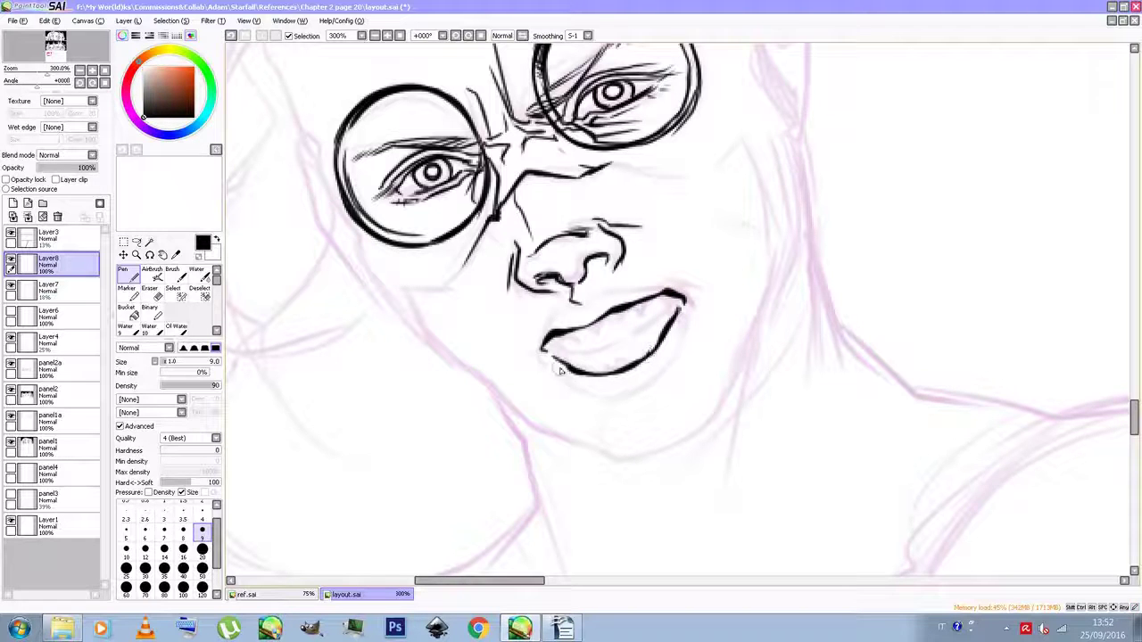
{"action": "mouse_move", "coordinate": [541, 355]}
{"action": "left_mouse_down"}
{"action": "mouse_move", "coordinate": [581, 389]}
{"action": "mouse_move", "coordinate": [656, 372]}
{"action": "mouse_move", "coordinate": [634, 391]}
{"action": "mouse_move", "coordinate": [656, 381]}
{"action": "mouse_move", "coordinate": [691, 303]}
{"action": "left_mouse_up"}
{"action": "mouse_move", "coordinate": [626, 397]}
{"action": "left_mouse_down"}
{"action": "mouse_move", "coordinate": [581, 358]}
{"action": "mouse_move", "coordinate": [633, 341]}
{"action": "mouse_move", "coordinate": [667, 316]}
{"action": "left_mouse_up"}
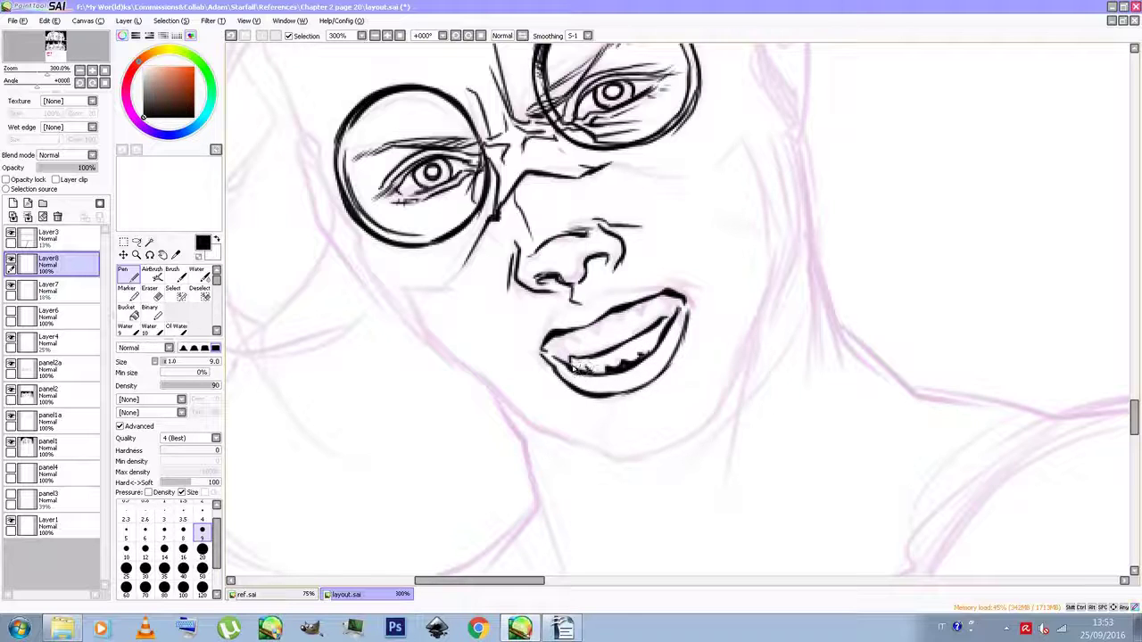
Ink the upper and lower teeth, fill the mouth corners black and outline the upper lip
{"action": "left_click_drag", "start_coordinate": [572, 357], "coordinate": [639, 332]}
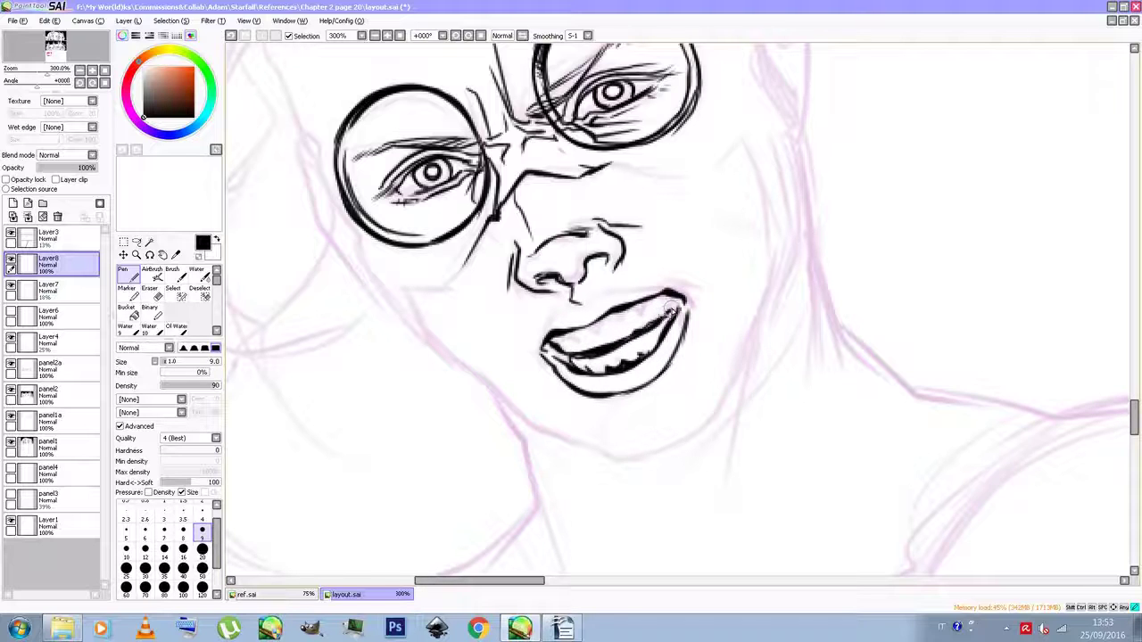
{"action": "left_click_drag", "start_coordinate": [676, 296], "coordinate": [664, 323]}
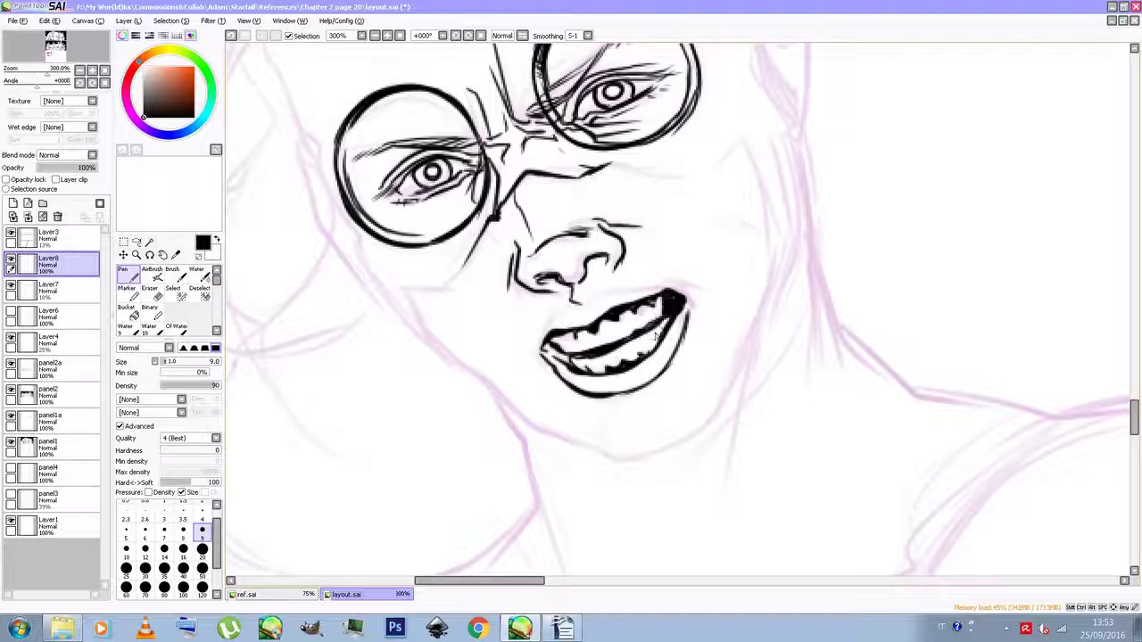
{"action": "left_click_drag", "start_coordinate": [546, 343], "coordinate": [574, 380]}
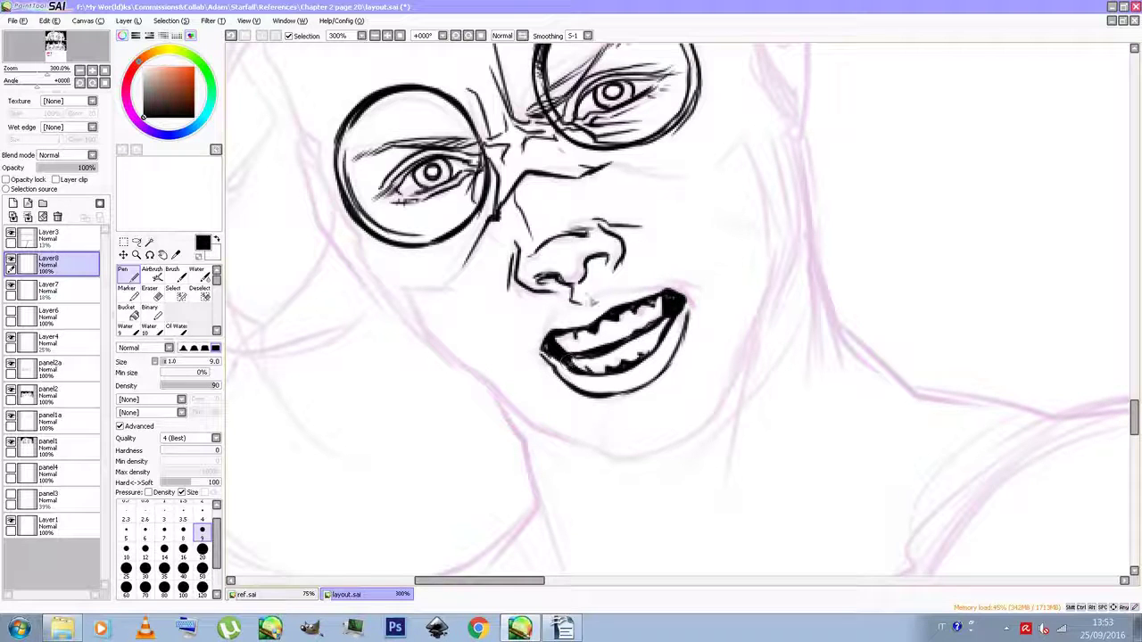
{"action": "mouse_move", "coordinate": [538, 347]}
{"action": "left_mouse_down"}
{"action": "mouse_move", "coordinate": [550, 315]}
{"action": "mouse_move", "coordinate": [589, 310]}
{"action": "mouse_move", "coordinate": [618, 284]}
{"action": "mouse_move", "coordinate": [594, 303]}
{"action": "mouse_move", "coordinate": [624, 293]}
{"action": "left_mouse_up"}
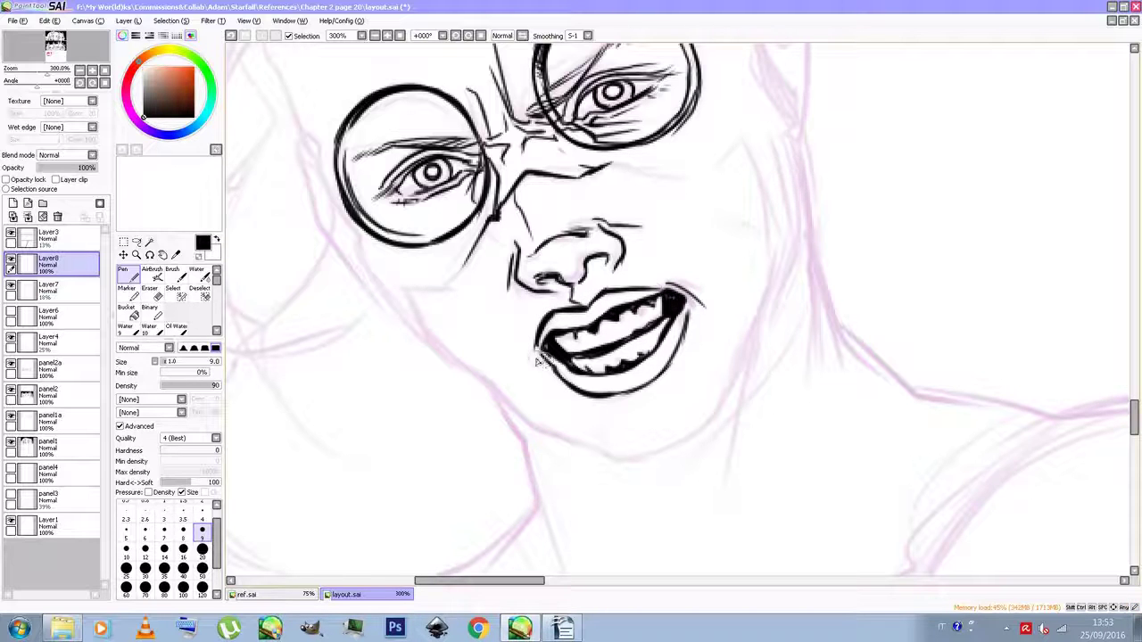
Ink the mask's angular lower edge across the cheeks, the jaw and chin contour, and short cheek lines
{"action": "mouse_move", "coordinate": [404, 287]}
{"action": "left_mouse_down"}
{"action": "mouse_move", "coordinate": [443, 293]}
{"action": "mouse_move", "coordinate": [433, 307]}
{"action": "mouse_move", "coordinate": [408, 296]}
{"action": "mouse_move", "coordinate": [453, 364]}
{"action": "left_mouse_up"}
{"action": "mouse_move", "coordinate": [319, 170]}
{"action": "left_mouse_down"}
{"action": "mouse_move", "coordinate": [414, 332]}
{"action": "mouse_move", "coordinate": [534, 437]}
{"action": "mouse_move", "coordinate": [527, 428]}
{"action": "mouse_move", "coordinate": [654, 458]}
{"action": "mouse_move", "coordinate": [717, 407]}
{"action": "mouse_move", "coordinate": [685, 439]}
{"action": "mouse_move", "coordinate": [719, 404]}
{"action": "mouse_move", "coordinate": [759, 303]}
{"action": "left_mouse_up"}
{"action": "mouse_move", "coordinate": [608, 166]}
{"action": "left_mouse_down"}
{"action": "mouse_move", "coordinate": [678, 179]}
{"action": "mouse_move", "coordinate": [746, 143]}
{"action": "mouse_move", "coordinate": [772, 260]}
{"action": "mouse_move", "coordinate": [760, 314]}
{"action": "left_mouse_up"}
{"action": "mouse_move", "coordinate": [708, 212]}
{"action": "left_mouse_down"}
{"action": "mouse_move", "coordinate": [747, 229]}
{"action": "mouse_move", "coordinate": [737, 224]}
{"action": "left_mouse_up"}
Ink the side of the jaw and the pointed earpiece with its small circle on the right of the head
{"action": "left_click_drag", "start_coordinate": [1131, 431], "coordinate": [1131, 419]}
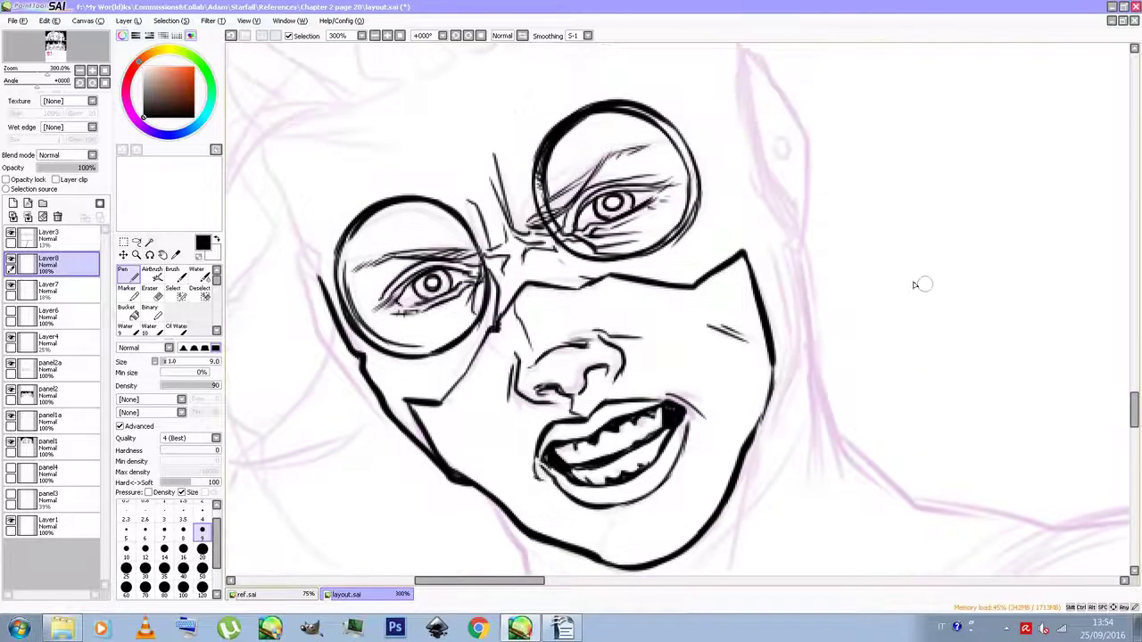
{"action": "mouse_move", "coordinate": [762, 223]}
{"action": "left_mouse_down"}
{"action": "mouse_move", "coordinate": [786, 357]}
{"action": "mouse_move", "coordinate": [758, 438]}
{"action": "mouse_move", "coordinate": [787, 392]}
{"action": "mouse_move", "coordinate": [803, 314]}
{"action": "left_mouse_up"}
{"action": "left_click_drag", "start_coordinate": [751, 170], "coordinate": [797, 234]}
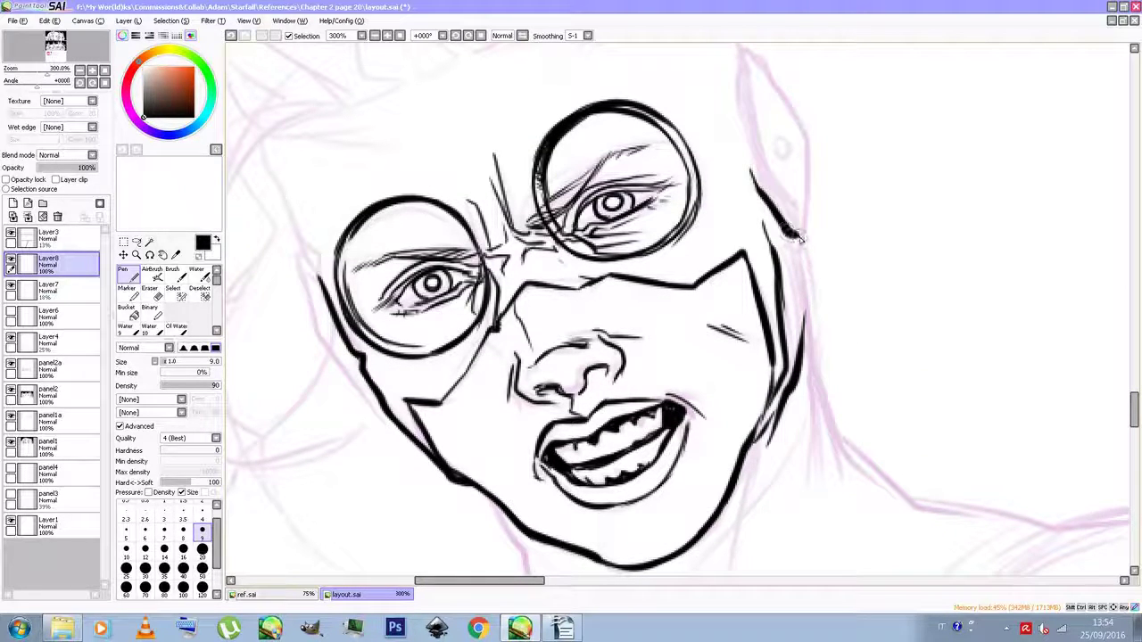
{"action": "left_click_drag", "start_coordinate": [1131, 404], "coordinate": [1131, 391]}
{"action": "mouse_move", "coordinate": [740, 237]}
{"action": "left_mouse_down"}
{"action": "mouse_move", "coordinate": [751, 361]}
{"action": "mouse_move", "coordinate": [772, 261]}
{"action": "mouse_move", "coordinate": [810, 334]}
{"action": "mouse_move", "coordinate": [795, 395]}
{"action": "mouse_move", "coordinate": [751, 281]}
{"action": "mouse_move", "coordinate": [766, 357]}
{"action": "mouse_move", "coordinate": [797, 390]}
{"action": "left_mouse_up"}
{"action": "left_click_drag", "start_coordinate": [766, 355], "coordinate": [802, 398]}
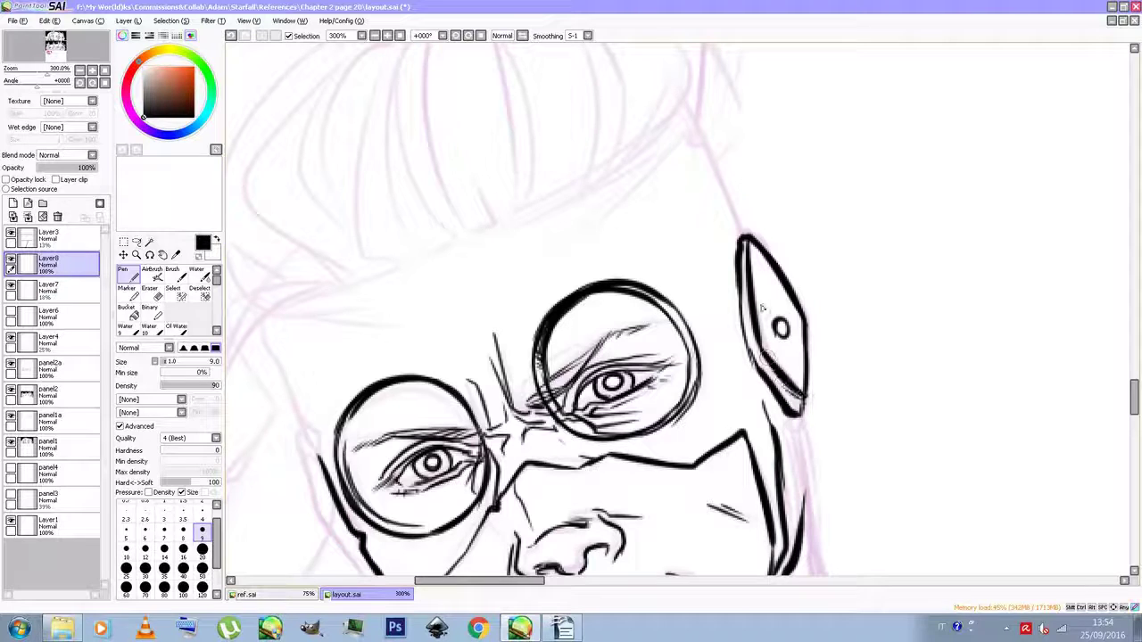
Ink the forehead edge above the earpiece and short crease lines around the rims of both lenses
{"action": "mouse_move", "coordinate": [676, 120]}
{"action": "left_mouse_down"}
{"action": "mouse_move", "coordinate": [740, 227]}
{"action": "mouse_move", "coordinate": [737, 254]}
{"action": "left_mouse_up"}
{"action": "left_click_drag", "start_coordinate": [713, 339], "coordinate": [701, 370]}
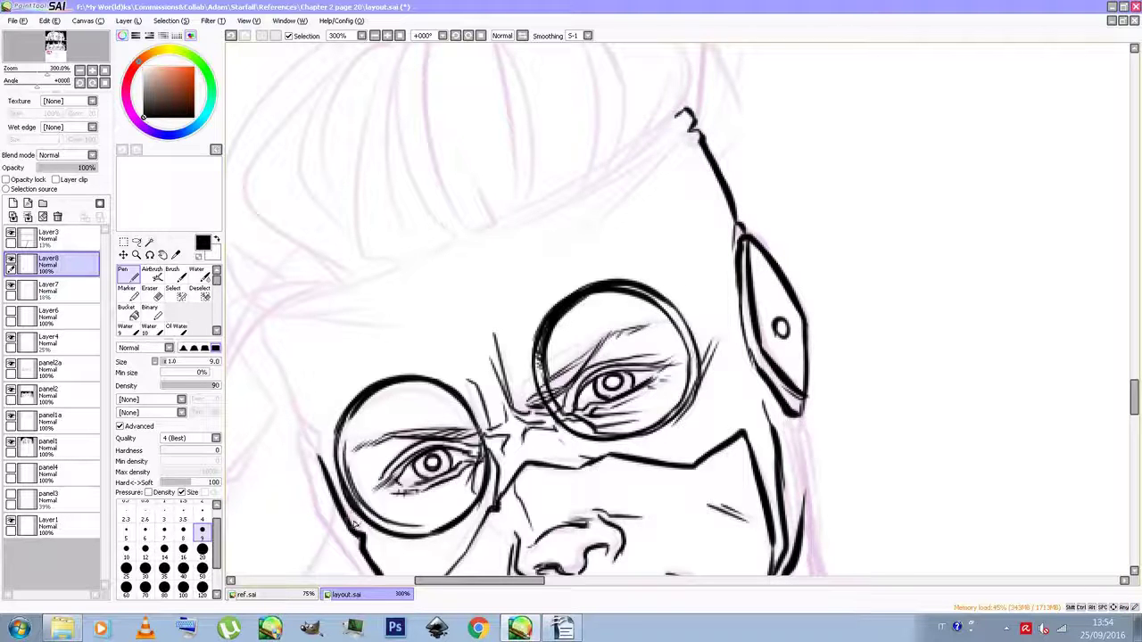
{"action": "left_click_drag", "start_coordinate": [351, 387], "coordinate": [327, 431]}
{"action": "left_click_drag", "start_coordinate": [342, 398], "coordinate": [321, 430]}
{"action": "left_click_drag", "start_coordinate": [620, 268], "coordinate": [646, 267]}
{"action": "left_click_drag", "start_coordinate": [654, 273], "coordinate": [694, 318]}
Ink the long hairline across the forehead with tapered strokes at both of its ends
{"action": "mouse_move", "coordinate": [540, 256]}
{"action": "left_mouse_down"}
{"action": "mouse_move", "coordinate": [559, 249]}
{"action": "mouse_move", "coordinate": [624, 166]}
{"action": "left_mouse_up"}
{"action": "left_click_drag", "start_coordinate": [580, 239], "coordinate": [667, 140]}
{"action": "mouse_move", "coordinate": [613, 184]}
{"action": "left_mouse_down"}
{"action": "mouse_move", "coordinate": [683, 108]}
{"action": "mouse_move", "coordinate": [651, 184]}
{"action": "mouse_move", "coordinate": [685, 148]}
{"action": "left_mouse_up"}
{"action": "mouse_move", "coordinate": [287, 307]}
{"action": "left_mouse_down"}
{"action": "mouse_move", "coordinate": [465, 248]}
{"action": "mouse_move", "coordinate": [668, 140]}
{"action": "left_mouse_up"}
{"action": "left_click_drag", "start_coordinate": [265, 316], "coordinate": [392, 303]}
{"action": "mouse_move", "coordinate": [329, 317]}
{"action": "left_mouse_down"}
{"action": "mouse_move", "coordinate": [383, 321]}
{"action": "mouse_move", "coordinate": [339, 323]}
{"action": "left_mouse_up"}
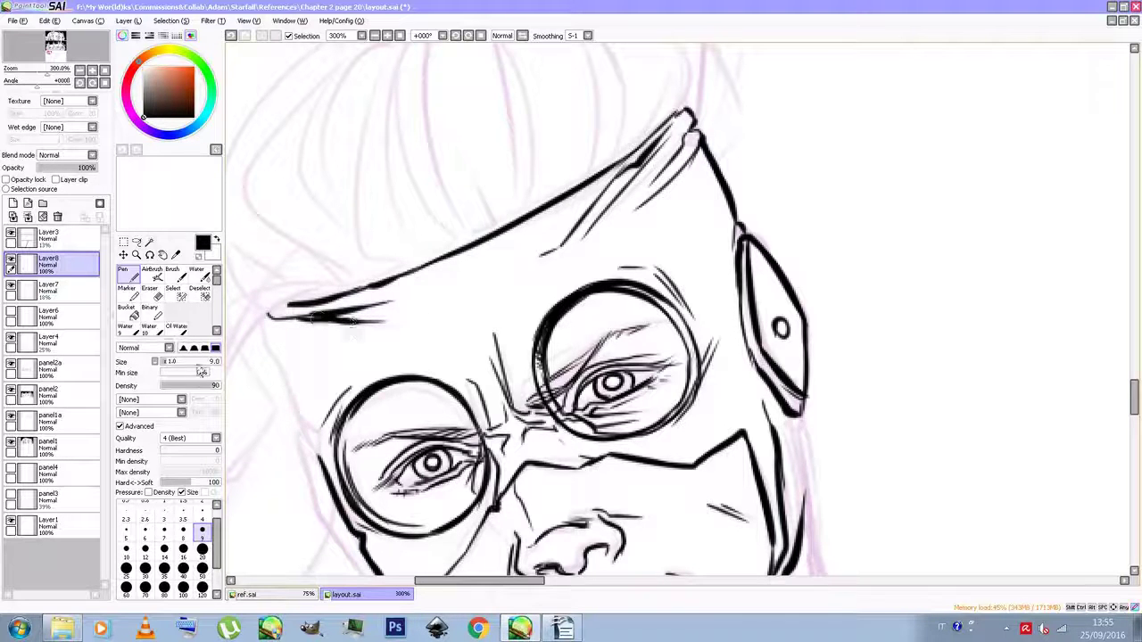
Ink the temple contour and the mask edge on the left of the face
{"action": "mouse_move", "coordinate": [262, 325]}
{"action": "left_mouse_down"}
{"action": "mouse_move", "coordinate": [321, 473]}
{"action": "mouse_move", "coordinate": [315, 495]}
{"action": "left_mouse_up"}
{"action": "left_click_drag", "start_coordinate": [297, 433], "coordinate": [326, 526]}
{"action": "left_click_drag", "start_coordinate": [305, 474], "coordinate": [366, 566]}
{"action": "left_click_drag", "start_coordinate": [299, 435], "coordinate": [353, 544]}
Ink the outer contour and first curved strands of the raised hair on its right half
{"action": "scroll", "coordinate": [578, 385], "scroll_direction": "up", "scroll_amount": 3}
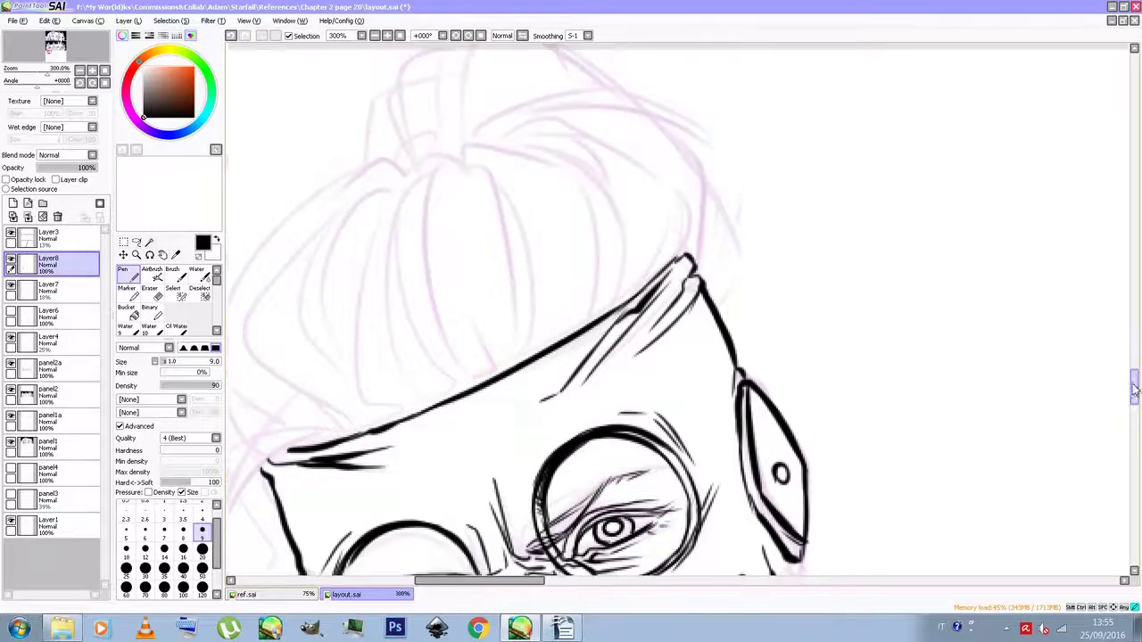
{"action": "mouse_move", "coordinate": [537, 277]}
{"action": "left_mouse_down"}
{"action": "mouse_move", "coordinate": [524, 361]}
{"action": "mouse_move", "coordinate": [539, 265]}
{"action": "left_mouse_up"}
{"action": "left_click_drag", "start_coordinate": [471, 169], "coordinate": [510, 246]}
{"action": "mouse_move", "coordinate": [501, 196]}
{"action": "left_mouse_down"}
{"action": "mouse_move", "coordinate": [522, 341]}
{"action": "mouse_move", "coordinate": [540, 316]}
{"action": "left_mouse_up"}
{"action": "left_click_drag", "start_coordinate": [529, 230], "coordinate": [551, 299]}
{"action": "left_click_drag", "start_coordinate": [496, 185], "coordinate": [540, 268]}
{"action": "mouse_move", "coordinate": [467, 147]}
{"action": "left_mouse_down"}
{"action": "mouse_move", "coordinate": [563, 145]}
{"action": "mouse_move", "coordinate": [500, 105]}
{"action": "mouse_move", "coordinate": [630, 102]}
{"action": "mouse_move", "coordinate": [697, 170]}
{"action": "left_mouse_up"}
{"action": "mouse_move", "coordinate": [596, 116]}
{"action": "left_mouse_down"}
{"action": "mouse_move", "coordinate": [692, 180]}
{"action": "mouse_move", "coordinate": [690, 161]}
{"action": "mouse_move", "coordinate": [703, 232]}
{"action": "mouse_move", "coordinate": [696, 251]}
{"action": "left_mouse_up"}
{"action": "left_click_drag", "start_coordinate": [533, 145], "coordinate": [635, 288]}
{"action": "left_click_drag", "start_coordinate": [622, 211], "coordinate": [630, 303]}
Fill the right half of the raised hair with additional curved strands running down to the hairline
{"action": "left_click_drag", "start_coordinate": [517, 147], "coordinate": [582, 189]}
{"action": "mouse_move", "coordinate": [603, 232]}
{"action": "left_mouse_down"}
{"action": "mouse_move", "coordinate": [580, 303]}
{"action": "mouse_move", "coordinate": [545, 349]}
{"action": "left_mouse_up"}
{"action": "left_click_drag", "start_coordinate": [595, 248], "coordinate": [553, 347]}
{"action": "left_click_drag", "start_coordinate": [473, 167], "coordinate": [577, 271]}
{"action": "mouse_move", "coordinate": [562, 214]}
{"action": "left_mouse_down"}
{"action": "mouse_move", "coordinate": [570, 314]}
{"action": "mouse_move", "coordinate": [585, 273]}
{"action": "mouse_move", "coordinate": [580, 312]}
{"action": "left_mouse_up"}
{"action": "left_click_drag", "start_coordinate": [603, 224], "coordinate": [578, 346]}
{"action": "left_click_drag", "start_coordinate": [611, 284], "coordinate": [628, 312]}
{"action": "left_click_drag", "start_coordinate": [660, 178], "coordinate": [617, 313]}
{"action": "left_click_drag", "start_coordinate": [631, 162], "coordinate": [669, 284]}
{"action": "left_click_drag", "start_coordinate": [667, 187], "coordinate": [676, 282]}
{"action": "left_click_drag", "start_coordinate": [513, 134], "coordinate": [631, 169]}
Ink the long curved strands in the middle of the raised hair, from the crown to the hairline
{"action": "mouse_move", "coordinate": [467, 162]}
{"action": "left_mouse_down"}
{"action": "mouse_move", "coordinate": [428, 267]}
{"action": "mouse_move", "coordinate": [452, 356]}
{"action": "left_mouse_up"}
{"action": "left_click_drag", "start_coordinate": [430, 279], "coordinate": [494, 378]}
{"action": "left_click_drag", "start_coordinate": [444, 327], "coordinate": [499, 378]}
{"action": "left_click_drag", "start_coordinate": [453, 239], "coordinate": [492, 373]}
{"action": "left_click_drag", "start_coordinate": [463, 193], "coordinate": [481, 355]}
{"action": "mouse_move", "coordinate": [466, 157]}
{"action": "left_mouse_down"}
{"action": "mouse_move", "coordinate": [444, 127]}
{"action": "mouse_move", "coordinate": [392, 201]}
{"action": "mouse_move", "coordinate": [401, 195]}
{"action": "mouse_move", "coordinate": [423, 366]}
{"action": "left_mouse_up"}
{"action": "mouse_move", "coordinate": [405, 175]}
{"action": "left_mouse_down"}
{"action": "mouse_move", "coordinate": [392, 332]}
{"action": "mouse_move", "coordinate": [446, 379]}
{"action": "left_mouse_up"}
{"action": "left_click_drag", "start_coordinate": [389, 299], "coordinate": [409, 412]}
{"action": "left_click_drag", "start_coordinate": [387, 217], "coordinate": [361, 370]}
{"action": "left_click_drag", "start_coordinate": [369, 233], "coordinate": [408, 423]}
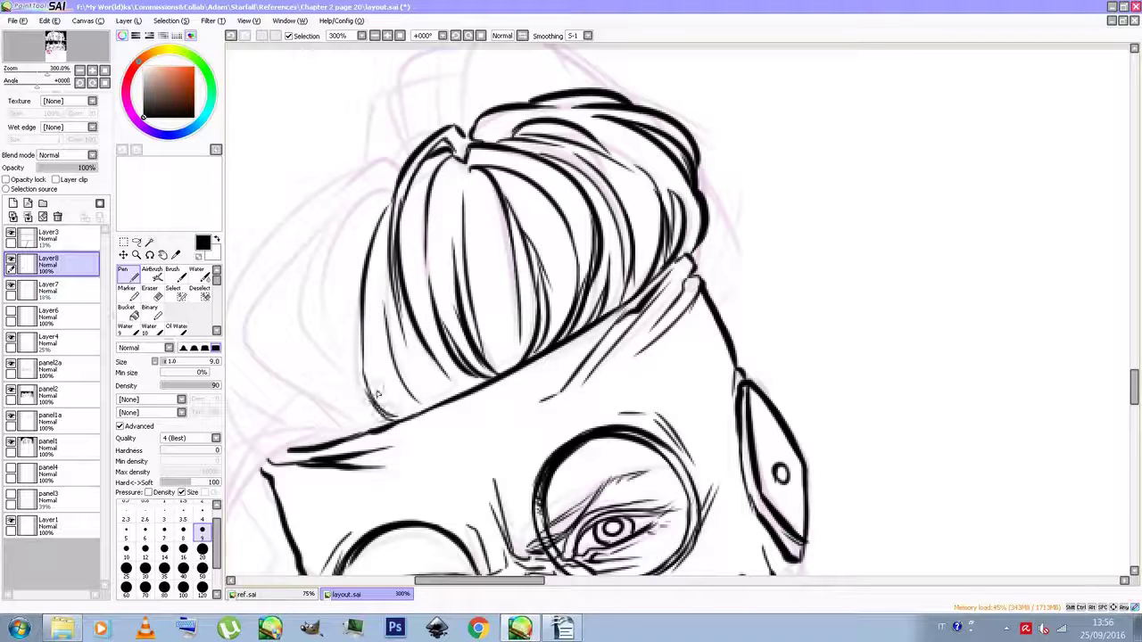
Ink the rounded strands on the left side of the raised hair and the small tuft at the crown
{"action": "left_click_drag", "start_coordinate": [353, 304], "coordinate": [393, 427]}
{"action": "left_click_drag", "start_coordinate": [391, 189], "coordinate": [328, 292]}
{"action": "mouse_move", "coordinate": [362, 214]}
{"action": "left_mouse_down"}
{"action": "mouse_move", "coordinate": [360, 400]}
{"action": "mouse_move", "coordinate": [317, 392]}
{"action": "mouse_move", "coordinate": [305, 318]}
{"action": "left_mouse_up"}
{"action": "left_click_drag", "start_coordinate": [368, 184], "coordinate": [308, 301]}
{"action": "left_click_drag", "start_coordinate": [396, 166], "coordinate": [316, 258]}
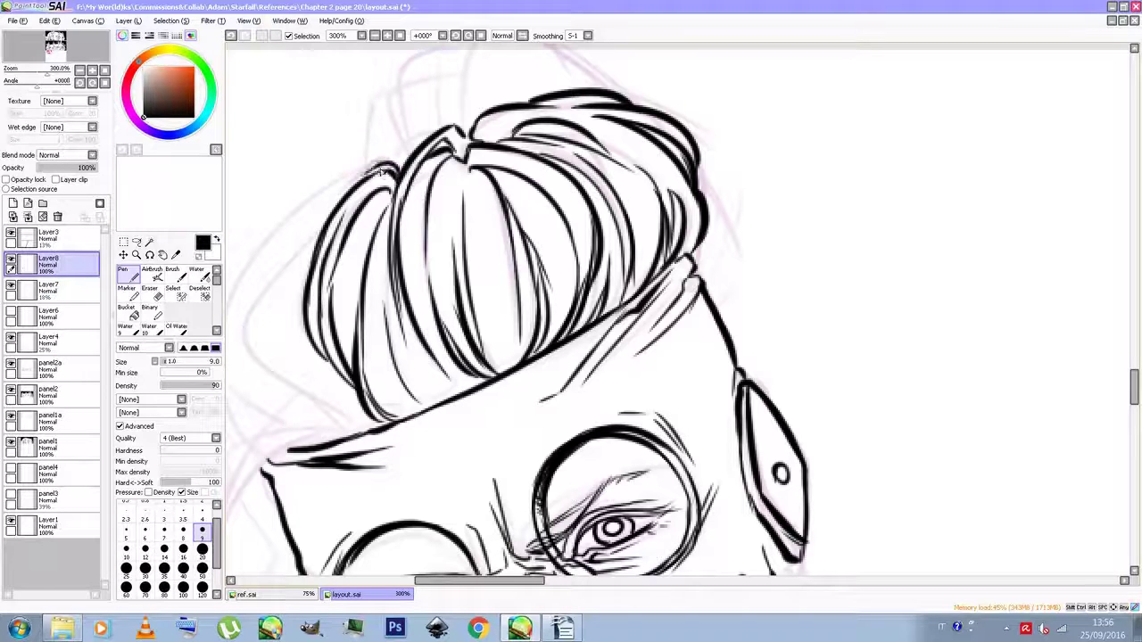
{"action": "left_click_drag", "start_coordinate": [369, 173], "coordinate": [423, 134]}
Erase a small bit of ink on the face with a reduced Eraser size and return to the Pen
{"action": "left_click_drag", "start_coordinate": [451, 581], "coordinate": [436, 585]}
{"action": "left_click_drag", "start_coordinate": [1131, 386], "coordinate": [1131, 399]}
{"action": "left_click", "coordinate": [152, 293]}
{"action": "key", "text": "bracketleft"}
{"action": "key", "text": "bracketleft"}
{"action": "key", "text": "bracketleft"}
{"action": "key", "text": "bracketleft"}
{"action": "key", "text": "bracketleft"}
{"action": "key", "text": "bracketleft"}
{"action": "key", "text": "bracketleft"}
{"action": "key", "text": "bracketleft"}
{"action": "key", "text": "bracketleft"}
{"action": "key", "text": "bracketleft"}
{"action": "left_click_drag", "start_coordinate": [622, 365], "coordinate": [633, 378]}
{"action": "key", "text": "n"}
Ink the long loose lock of hair falling from the left end of the hairline past the temple
{"action": "mouse_move", "coordinate": [326, 298]}
{"action": "left_mouse_down"}
{"action": "mouse_move", "coordinate": [399, 252]}
{"action": "mouse_move", "coordinate": [335, 296]}
{"action": "left_mouse_up"}
{"action": "left_click_drag", "start_coordinate": [411, 258], "coordinate": [294, 409]}
{"action": "mouse_move", "coordinate": [349, 274]}
{"action": "left_mouse_down"}
{"action": "mouse_move", "coordinate": [285, 374]}
{"action": "mouse_move", "coordinate": [282, 468]}
{"action": "left_mouse_up"}
{"action": "left_click_drag", "start_coordinate": [348, 277], "coordinate": [293, 471]}
{"action": "left_click_drag", "start_coordinate": [312, 346], "coordinate": [291, 496]}
Ink the swept-back strands behind the left side of the raised hair
{"action": "scroll", "coordinate": [776, 314], "scroll_direction": "up", "scroll_amount": 1}
{"action": "left_click_drag", "start_coordinate": [478, 314], "coordinate": [353, 209]}
{"action": "mouse_move", "coordinate": [386, 273]}
{"action": "left_mouse_down"}
{"action": "mouse_move", "coordinate": [379, 148]}
{"action": "mouse_move", "coordinate": [356, 189]}
{"action": "mouse_move", "coordinate": [384, 268]}
{"action": "left_mouse_up"}
{"action": "mouse_move", "coordinate": [409, 132]}
{"action": "left_mouse_down"}
{"action": "mouse_move", "coordinate": [364, 238]}
{"action": "mouse_move", "coordinate": [463, 298]}
{"action": "left_mouse_up"}
{"action": "mouse_move", "coordinate": [360, 191]}
{"action": "left_mouse_down"}
{"action": "mouse_move", "coordinate": [353, 244]}
{"action": "mouse_move", "coordinate": [392, 272]}
{"action": "left_mouse_up"}
{"action": "left_click_drag", "start_coordinate": [355, 217], "coordinate": [361, 248]}
Ink the back contour of the hair on the left and darken the gaps between its strands
{"action": "left_click_drag", "start_coordinate": [727, 82], "coordinate": [845, 148]}
{"action": "scroll", "coordinate": [845, 149], "scroll_direction": "up", "scroll_amount": 5}
{"action": "left_click_drag", "start_coordinate": [419, 326], "coordinate": [439, 212]}
{"action": "mouse_move", "coordinate": [401, 252]}
{"action": "left_mouse_down"}
{"action": "mouse_move", "coordinate": [412, 337]}
{"action": "mouse_move", "coordinate": [426, 340]}
{"action": "left_mouse_up"}
{"action": "mouse_move", "coordinate": [423, 214]}
{"action": "left_mouse_down"}
{"action": "mouse_move", "coordinate": [538, 152]}
{"action": "mouse_move", "coordinate": [647, 144]}
{"action": "left_mouse_up"}
{"action": "mouse_move", "coordinate": [456, 303]}
{"action": "left_mouse_down"}
{"action": "mouse_move", "coordinate": [436, 189]}
{"action": "mouse_move", "coordinate": [465, 177]}
{"action": "left_mouse_up"}
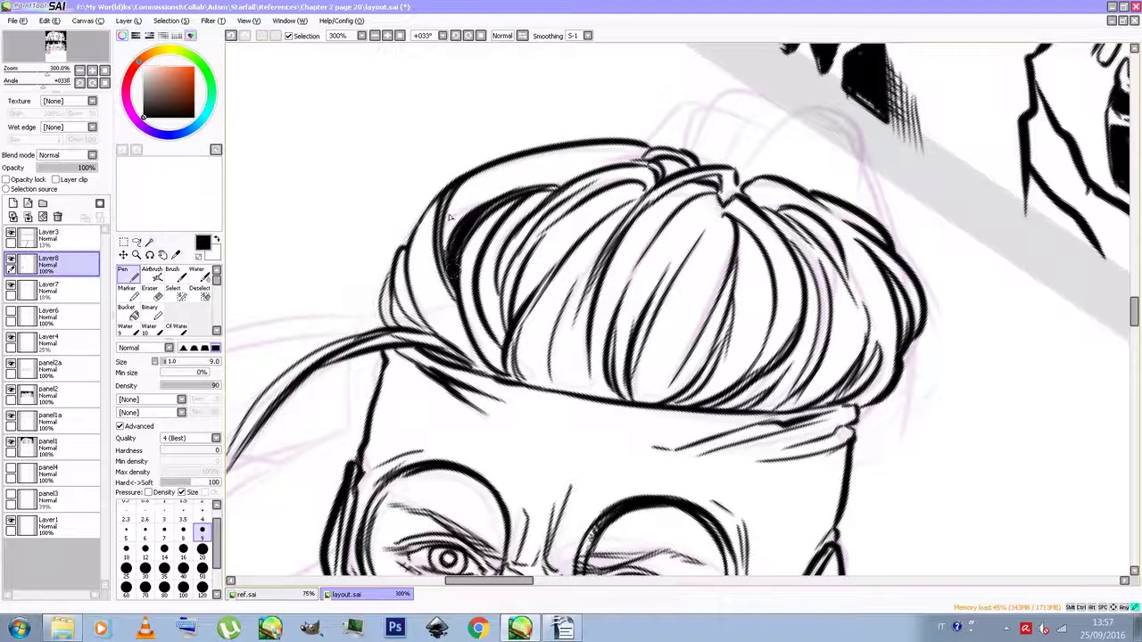
{"action": "left_click_drag", "start_coordinate": [443, 253], "coordinate": [724, 190]}
Ink the small tufts above the crown and the overlapping outer strands down the right side of the hair
{"action": "left_click_drag", "start_coordinate": [690, 154], "coordinate": [724, 166]}
{"action": "left_click_drag", "start_coordinate": [650, 146], "coordinate": [693, 107]}
{"action": "mouse_move", "coordinate": [690, 147]}
{"action": "left_mouse_down"}
{"action": "mouse_move", "coordinate": [703, 112]}
{"action": "mouse_move", "coordinate": [765, 96]}
{"action": "left_mouse_up"}
{"action": "left_click_drag", "start_coordinate": [733, 162], "coordinate": [775, 93]}
{"action": "mouse_move", "coordinate": [745, 188]}
{"action": "left_mouse_down"}
{"action": "mouse_move", "coordinate": [789, 109]}
{"action": "mouse_move", "coordinate": [862, 157]}
{"action": "left_mouse_up"}
{"action": "mouse_move", "coordinate": [772, 173]}
{"action": "left_mouse_down"}
{"action": "mouse_move", "coordinate": [849, 120]}
{"action": "mouse_move", "coordinate": [858, 143]}
{"action": "left_mouse_up"}
{"action": "mouse_move", "coordinate": [781, 174]}
{"action": "left_mouse_down"}
{"action": "mouse_move", "coordinate": [830, 127]}
{"action": "mouse_move", "coordinate": [894, 181]}
{"action": "mouse_move", "coordinate": [889, 230]}
{"action": "left_mouse_up"}
{"action": "mouse_move", "coordinate": [807, 190]}
{"action": "left_mouse_down"}
{"action": "mouse_move", "coordinate": [887, 198]}
{"action": "mouse_move", "coordinate": [896, 225]}
{"action": "mouse_move", "coordinate": [897, 210]}
{"action": "mouse_move", "coordinate": [938, 394]}
{"action": "left_mouse_up"}
{"action": "mouse_move", "coordinate": [935, 332]}
{"action": "left_mouse_down"}
{"action": "mouse_move", "coordinate": [852, 467]}
{"action": "mouse_move", "coordinate": [858, 455]}
{"action": "left_mouse_up"}
{"action": "left_click_drag", "start_coordinate": [921, 357], "coordinate": [843, 460]}
Extend the loose lock beside the left temple downward with long tapering strands and curled ends
{"action": "left_click", "coordinate": [467, 35]}
{"action": "scroll", "coordinate": [1008, 306], "scroll_direction": "down", "scroll_amount": 5}
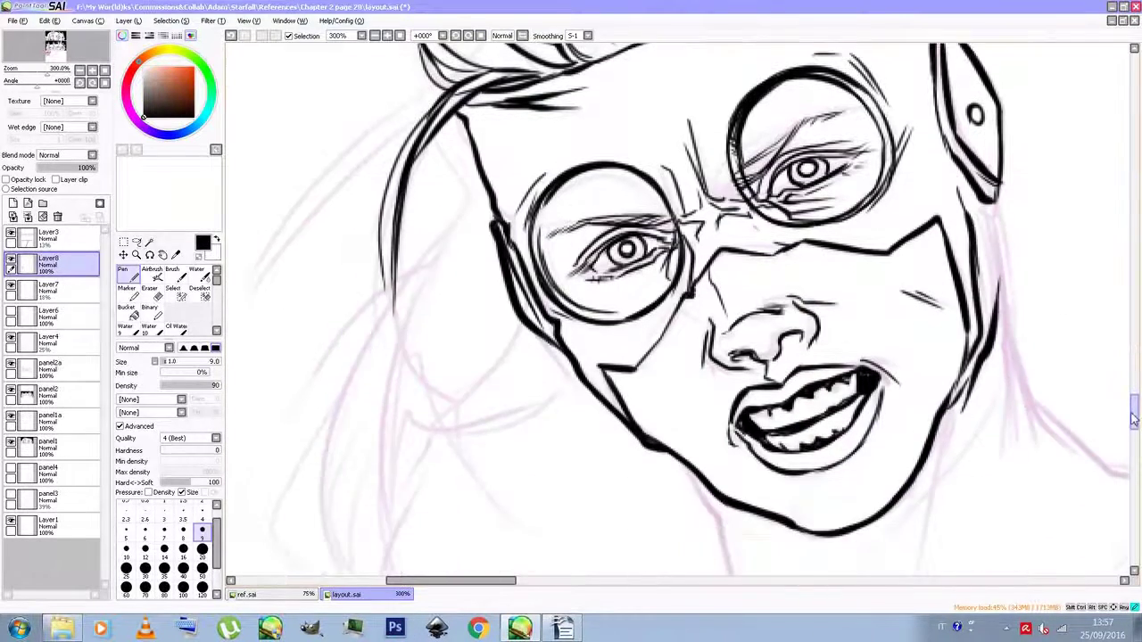
{"action": "left_click_drag", "start_coordinate": [394, 234], "coordinate": [380, 336]}
{"action": "mouse_move", "coordinate": [382, 268]}
{"action": "left_mouse_down"}
{"action": "mouse_move", "coordinate": [526, 533]}
{"action": "mouse_move", "coordinate": [462, 492]}
{"action": "mouse_move", "coordinate": [427, 447]}
{"action": "mouse_move", "coordinate": [390, 312]}
{"action": "left_mouse_up"}
{"action": "left_click_drag", "start_coordinate": [393, 287], "coordinate": [435, 448]}
{"action": "left_click_drag", "start_coordinate": [398, 378], "coordinate": [476, 448]}
{"action": "left_click_drag", "start_coordinate": [389, 339], "coordinate": [478, 446]}
Ink the sweeping outer lock on the left and the strands bulging beside the temple
{"action": "left_click_drag", "start_coordinate": [472, 580], "coordinate": [444, 580]}
{"action": "mouse_move", "coordinate": [633, 84]}
{"action": "left_mouse_down"}
{"action": "mouse_move", "coordinate": [584, 120]}
{"action": "mouse_move", "coordinate": [490, 321]}
{"action": "left_mouse_up"}
{"action": "mouse_move", "coordinate": [478, 316]}
{"action": "left_mouse_down"}
{"action": "mouse_move", "coordinate": [463, 241]}
{"action": "mouse_move", "coordinate": [624, 108]}
{"action": "mouse_move", "coordinate": [510, 236]}
{"action": "mouse_move", "coordinate": [608, 121]}
{"action": "mouse_move", "coordinate": [669, 226]}
{"action": "left_mouse_up"}
{"action": "left_click_drag", "start_coordinate": [662, 221], "coordinate": [605, 288]}
{"action": "mouse_move", "coordinate": [658, 118]}
{"action": "left_mouse_down"}
{"action": "mouse_move", "coordinate": [635, 175]}
{"action": "mouse_move", "coordinate": [679, 244]}
{"action": "left_mouse_up"}
{"action": "left_click_drag", "start_coordinate": [680, 245], "coordinate": [620, 318]}
{"action": "left_click_drag", "start_coordinate": [653, 143], "coordinate": [680, 243]}
Ink the lower left curls branching outward and add further strands beside the temple
{"action": "mouse_move", "coordinate": [576, 308]}
{"action": "left_mouse_down"}
{"action": "mouse_move", "coordinate": [516, 437]}
{"action": "mouse_move", "coordinate": [441, 529]}
{"action": "mouse_move", "coordinate": [495, 553]}
{"action": "left_mouse_up"}
{"action": "left_click_drag", "start_coordinate": [463, 438], "coordinate": [530, 378]}
{"action": "mouse_move", "coordinate": [534, 375]}
{"action": "left_mouse_down"}
{"action": "mouse_move", "coordinate": [487, 521]}
{"action": "mouse_move", "coordinate": [501, 528]}
{"action": "left_mouse_up"}
{"action": "left_click_drag", "start_coordinate": [515, 415], "coordinate": [492, 513]}
{"action": "mouse_move", "coordinate": [678, 241]}
{"action": "left_mouse_down"}
{"action": "mouse_move", "coordinate": [595, 308]}
{"action": "mouse_move", "coordinate": [601, 316]}
{"action": "mouse_move", "coordinate": [592, 303]}
{"action": "left_mouse_up"}
{"action": "mouse_move", "coordinate": [658, 116]}
{"action": "left_mouse_down"}
{"action": "mouse_move", "coordinate": [654, 174]}
{"action": "mouse_move", "coordinate": [674, 186]}
{"action": "left_mouse_up"}
Ink the remaining long curls hanging at the left of the face and touch them up with the Eraser
{"action": "left_click", "coordinate": [374, 36]}
{"action": "mouse_move", "coordinate": [686, 259]}
{"action": "left_mouse_down"}
{"action": "mouse_move", "coordinate": [630, 356]}
{"action": "mouse_move", "coordinate": [594, 480]}
{"action": "left_mouse_up"}
{"action": "left_click_drag", "start_coordinate": [594, 440], "coordinate": [651, 532]}
{"action": "left_click_drag", "start_coordinate": [580, 330], "coordinate": [665, 533]}
{"action": "mouse_move", "coordinate": [583, 382]}
{"action": "left_mouse_down"}
{"action": "mouse_move", "coordinate": [585, 489]}
{"action": "mouse_move", "coordinate": [711, 514]}
{"action": "left_mouse_up"}
{"action": "left_click_drag", "start_coordinate": [635, 526], "coordinate": [718, 522]}
{"action": "left_click_drag", "start_coordinate": [624, 382], "coordinate": [608, 486]}
{"action": "left_click_drag", "start_coordinate": [692, 280], "coordinate": [674, 370]}
{"action": "mouse_move", "coordinate": [692, 316]}
{"action": "left_mouse_down"}
{"action": "mouse_move", "coordinate": [644, 385]}
{"action": "mouse_move", "coordinate": [666, 387]}
{"action": "mouse_move", "coordinate": [603, 469]}
{"action": "mouse_move", "coordinate": [643, 461]}
{"action": "mouse_move", "coordinate": [653, 487]}
{"action": "left_mouse_up"}
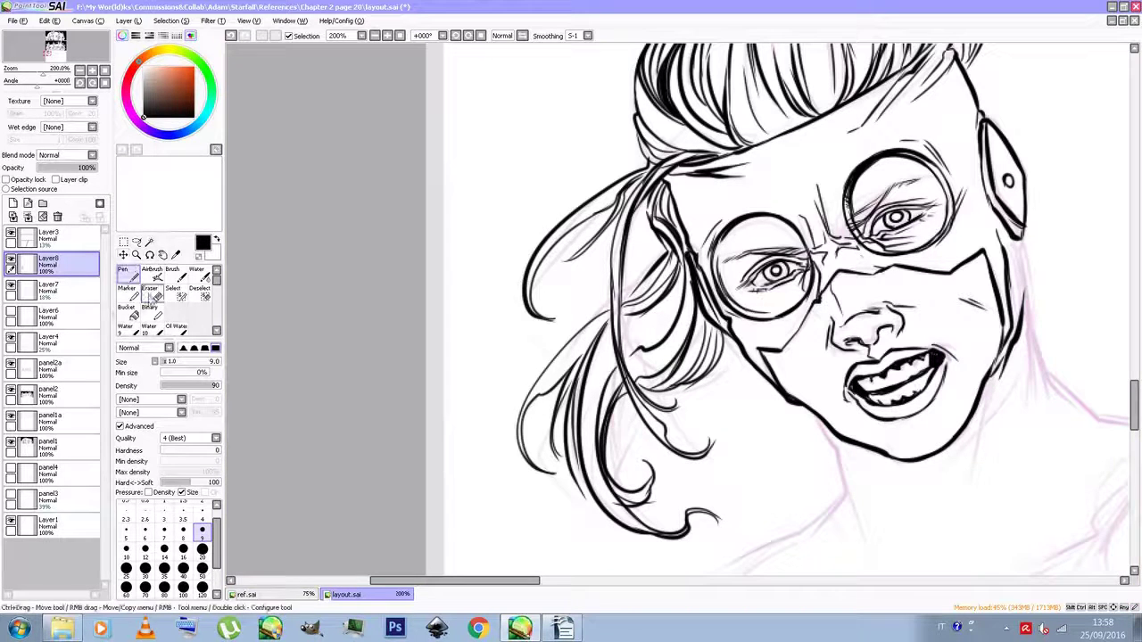
{"action": "left_click", "coordinate": [149, 291]}
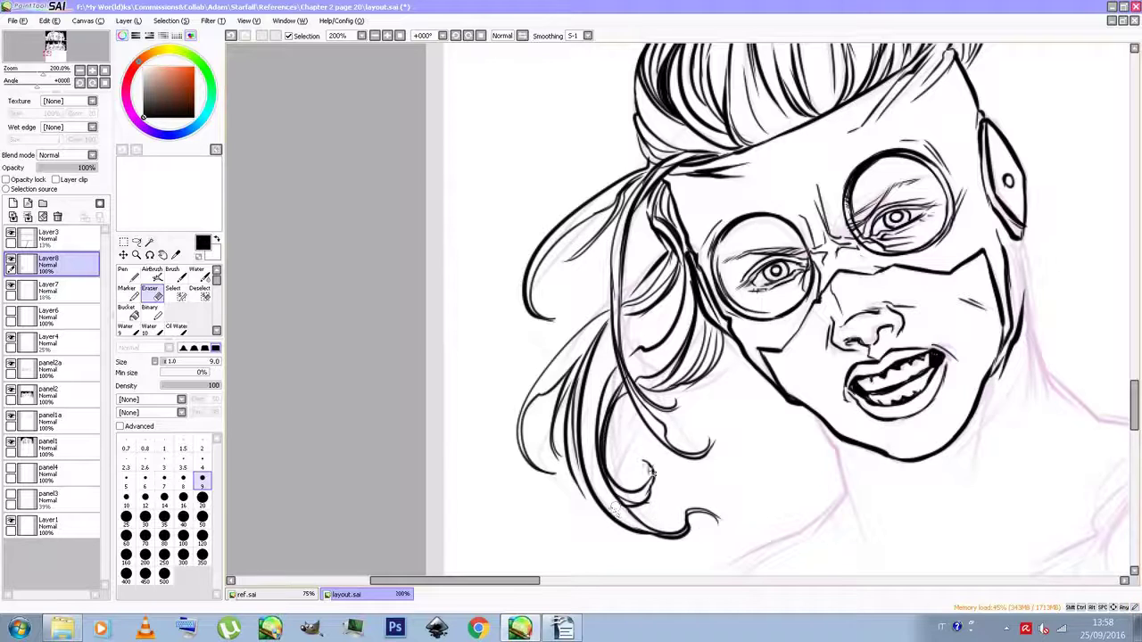
{"action": "left_click", "coordinate": [133, 275]}
Ink both sides of the neck below the jaw and the neck muscle lines
{"action": "left_click_drag", "start_coordinate": [524, 581], "coordinate": [585, 581]}
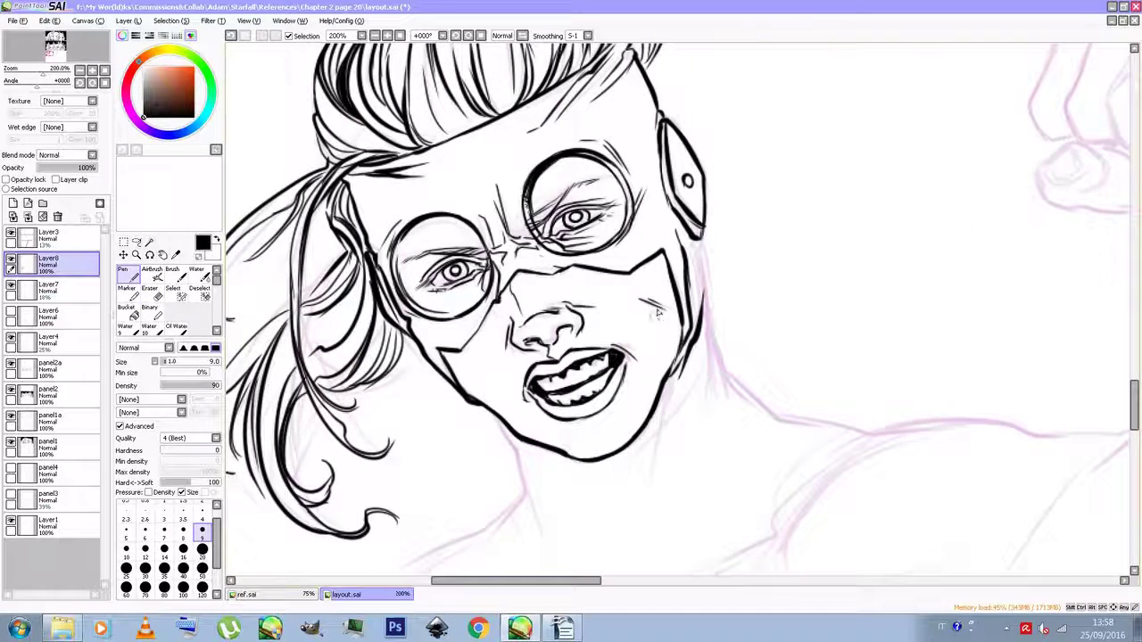
{"action": "mouse_move", "coordinate": [701, 253]}
{"action": "left_mouse_down"}
{"action": "mouse_move", "coordinate": [709, 319]}
{"action": "mouse_move", "coordinate": [660, 439]}
{"action": "left_mouse_up"}
{"action": "left_click_drag", "start_coordinate": [710, 326], "coordinate": [705, 425]}
{"action": "left_click_drag", "start_coordinate": [710, 328], "coordinate": [740, 397]}
{"action": "left_click_drag", "start_coordinate": [703, 303], "coordinate": [726, 368]}
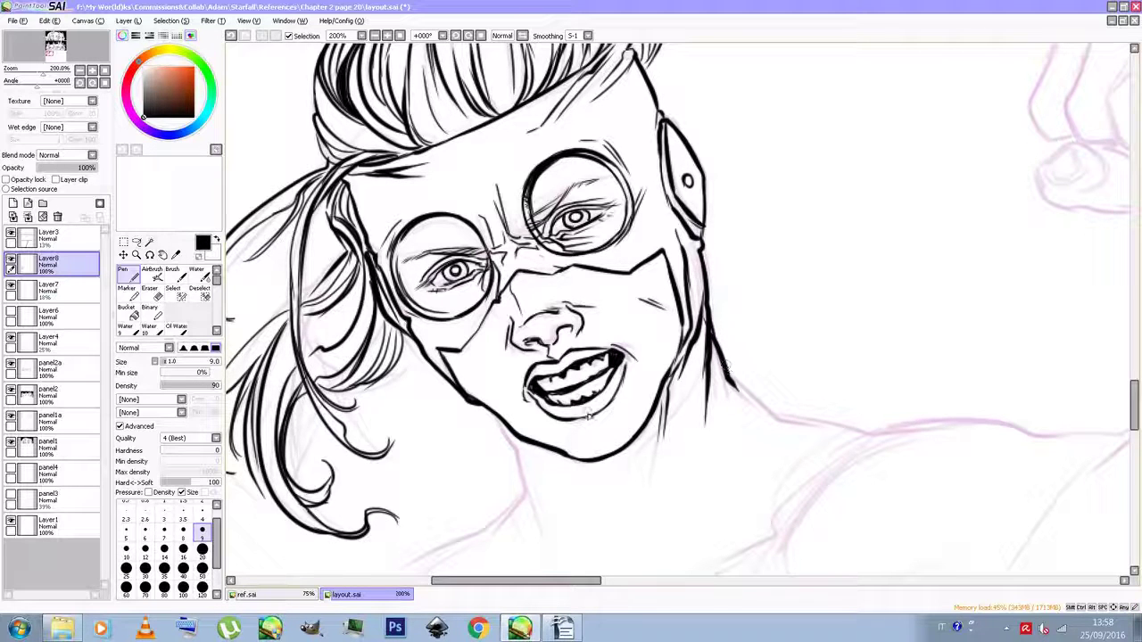
{"action": "left_click_drag", "start_coordinate": [524, 467], "coordinate": [540, 534]}
{"action": "left_click_drag", "start_coordinate": [655, 459], "coordinate": [659, 490]}
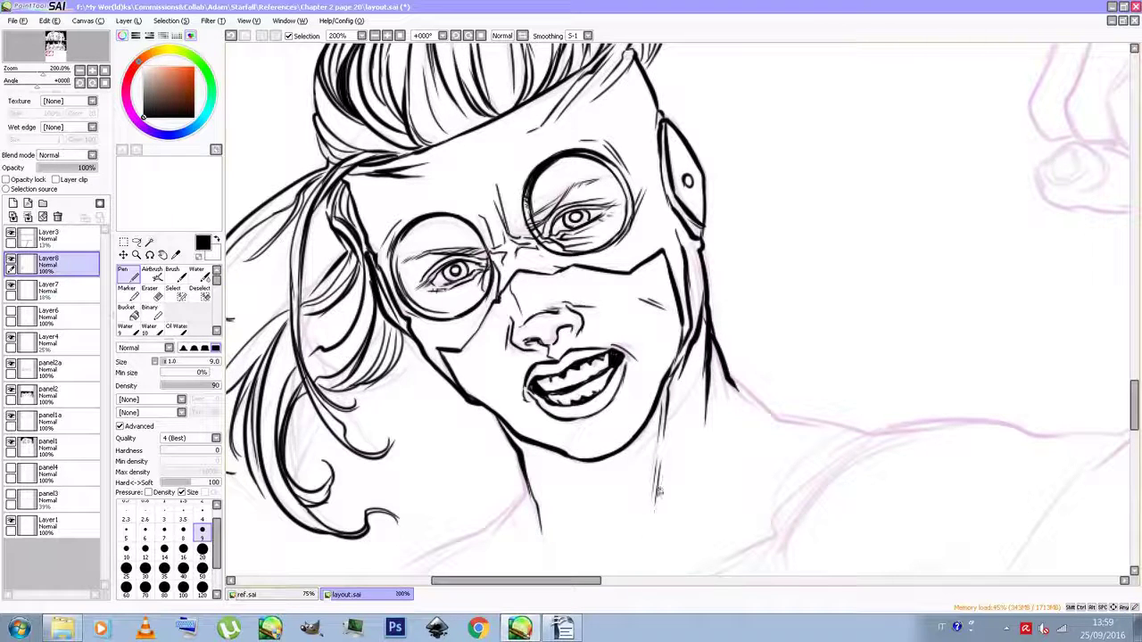
Ink the shoulder slope on the right, the left shoulder and upper arm contour, and the armpit fold
{"action": "mouse_move", "coordinate": [732, 382]}
{"action": "left_mouse_down"}
{"action": "mouse_move", "coordinate": [818, 427]}
{"action": "mouse_move", "coordinate": [881, 430]}
{"action": "left_mouse_up"}
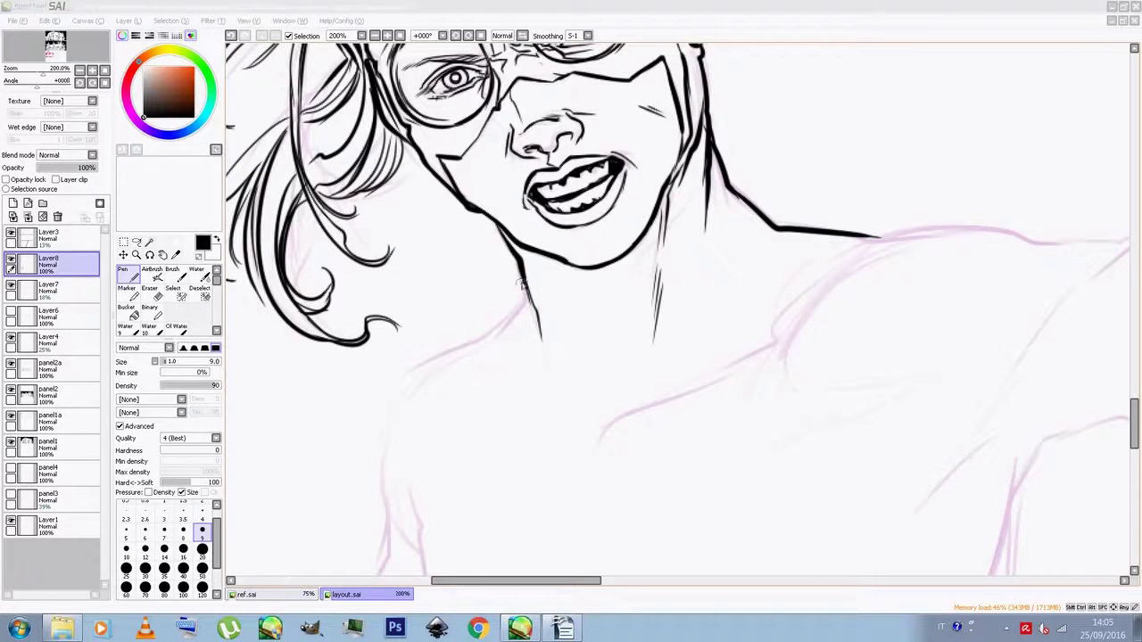
{"action": "left_click", "coordinate": [521, 282]}
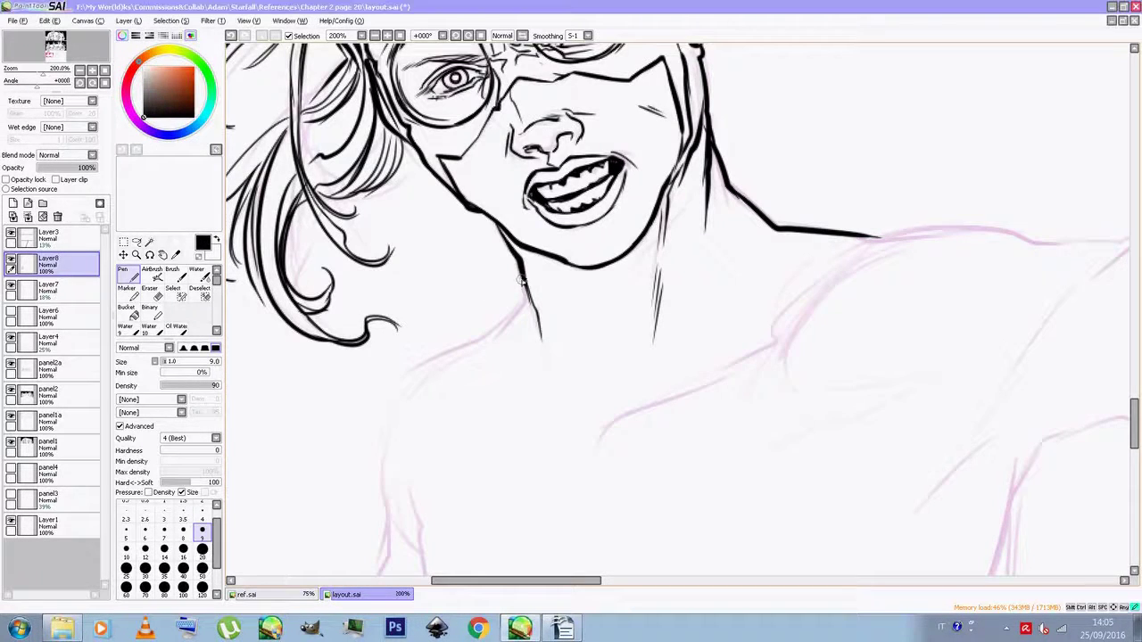
{"action": "mouse_move", "coordinate": [494, 338]}
{"action": "left_mouse_down"}
{"action": "mouse_move", "coordinate": [420, 386]}
{"action": "mouse_move", "coordinate": [490, 339]}
{"action": "mouse_move", "coordinate": [434, 364]}
{"action": "mouse_move", "coordinate": [401, 409]}
{"action": "mouse_move", "coordinate": [383, 465]}
{"action": "mouse_move", "coordinate": [391, 542]}
{"action": "left_mouse_up"}
{"action": "left_click_drag", "start_coordinate": [402, 471], "coordinate": [420, 525]}
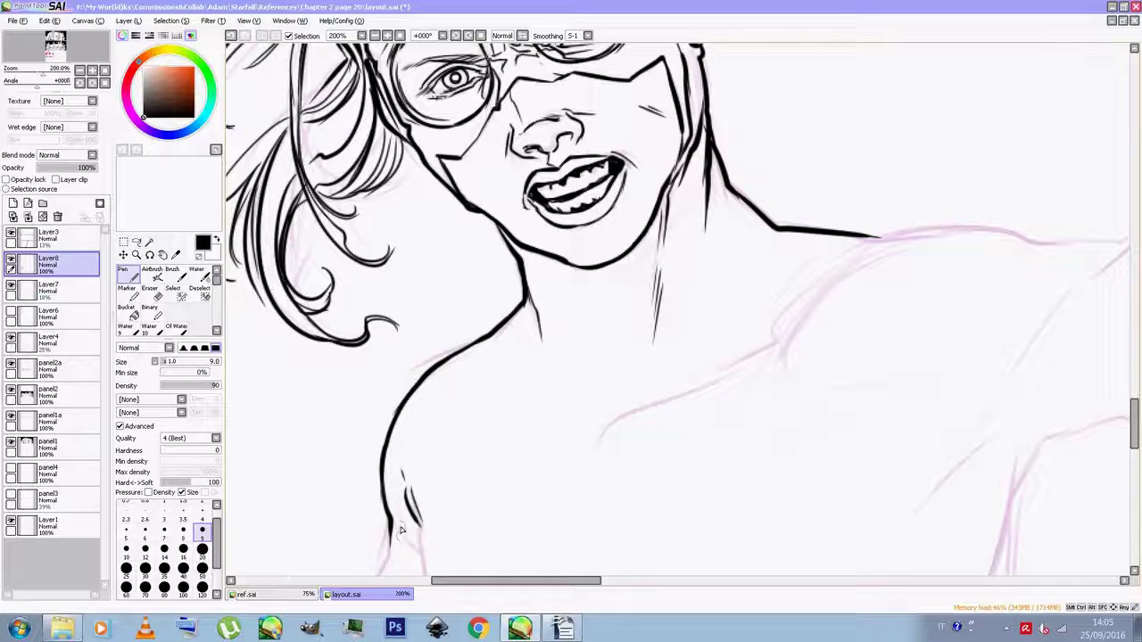
Ink the collarbone, the front deltoid folds and the top of the shoulder leading toward the raised arm
{"action": "mouse_move", "coordinate": [604, 438]}
{"action": "left_mouse_down"}
{"action": "mouse_move", "coordinate": [725, 369]}
{"action": "mouse_move", "coordinate": [555, 440]}
{"action": "mouse_move", "coordinate": [741, 354]}
{"action": "left_mouse_up"}
{"action": "left_click_drag", "start_coordinate": [763, 337], "coordinate": [871, 252]}
{"action": "left_click_drag", "start_coordinate": [798, 316], "coordinate": [935, 233]}
{"action": "mouse_move", "coordinate": [830, 266]}
{"action": "left_mouse_down"}
{"action": "mouse_move", "coordinate": [877, 240]}
{"action": "mouse_move", "coordinate": [1128, 240]}
{"action": "left_mouse_up"}
{"action": "mouse_move", "coordinate": [797, 331]}
{"action": "left_mouse_down"}
{"action": "mouse_move", "coordinate": [788, 357]}
{"action": "mouse_move", "coordinate": [789, 379]}
{"action": "mouse_move", "coordinate": [768, 386]}
{"action": "mouse_move", "coordinate": [780, 373]}
{"action": "mouse_move", "coordinate": [706, 468]}
{"action": "left_mouse_up"}
Ink the muscle lines inside the shoulder and the start of the raised upper arm
{"action": "mouse_move", "coordinate": [874, 404]}
{"action": "left_mouse_down"}
{"action": "mouse_move", "coordinate": [985, 333]}
{"action": "mouse_move", "coordinate": [904, 383]}
{"action": "left_mouse_up"}
{"action": "left_click_drag", "start_coordinate": [582, 579], "coordinate": [669, 590]}
{"action": "mouse_move", "coordinate": [506, 390]}
{"action": "left_mouse_down"}
{"action": "mouse_move", "coordinate": [526, 386]}
{"action": "mouse_move", "coordinate": [598, 301]}
{"action": "left_mouse_up"}
{"action": "left_click_drag", "start_coordinate": [631, 267], "coordinate": [685, 236]}
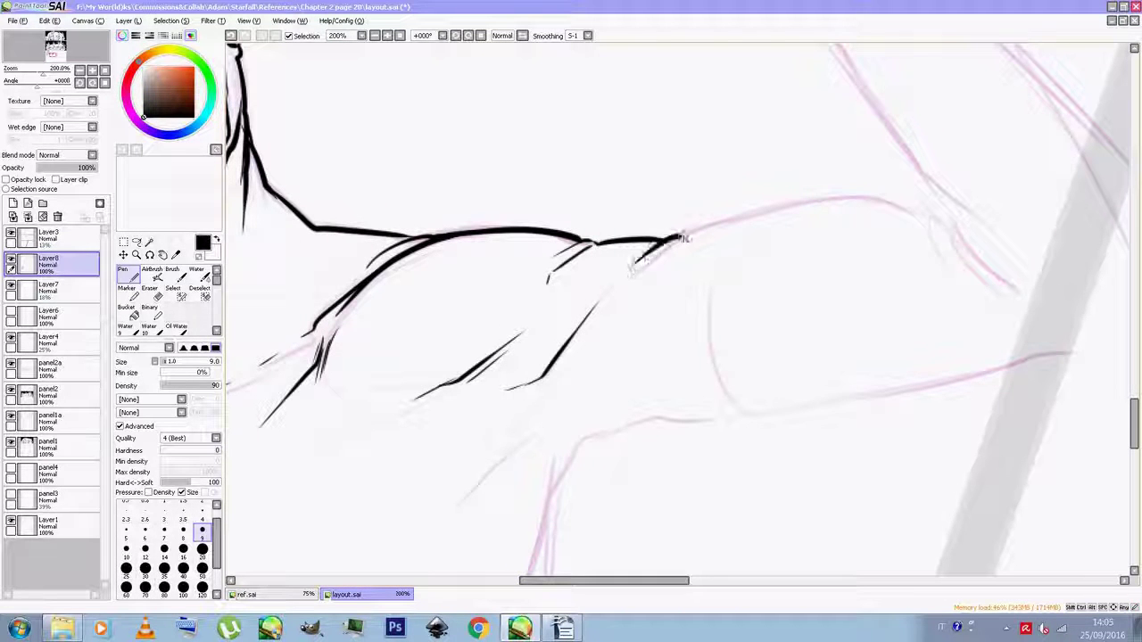
{"action": "mouse_move", "coordinate": [618, 299]}
{"action": "left_mouse_down"}
{"action": "mouse_move", "coordinate": [717, 229]}
{"action": "mouse_move", "coordinate": [688, 238]}
{"action": "mouse_move", "coordinate": [727, 225]}
{"action": "mouse_move", "coordinate": [704, 300]}
{"action": "left_mouse_up"}
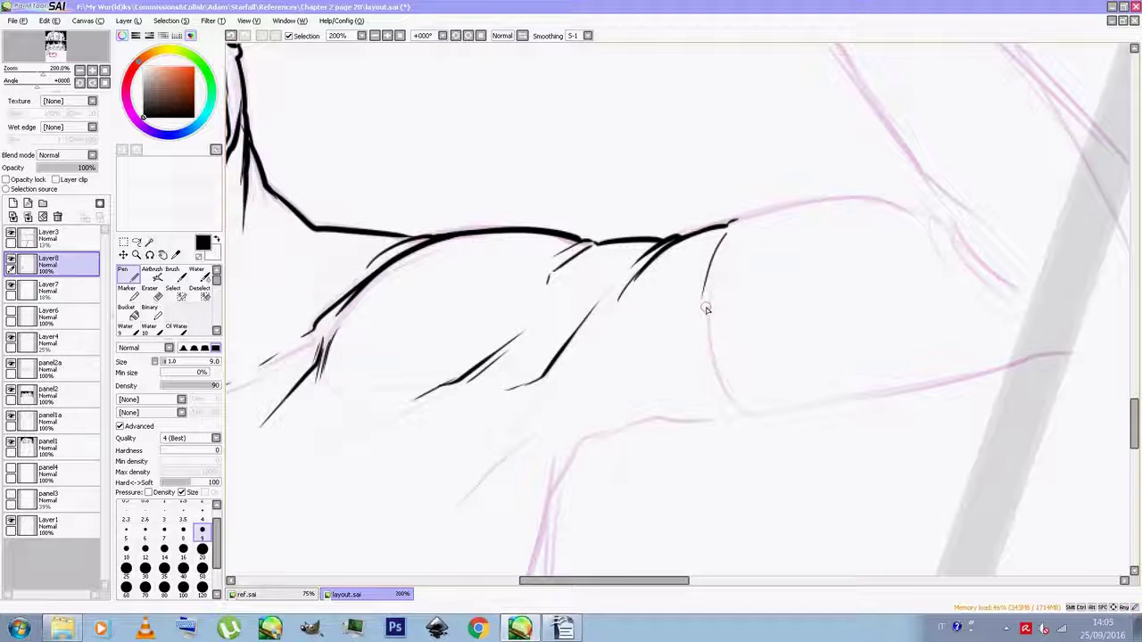
Ink the biceps contour, the elbow crease folds and the underside of the raised arm down to the armpit
{"action": "mouse_move", "coordinate": [742, 220]}
{"action": "left_mouse_down"}
{"action": "mouse_move", "coordinate": [858, 208]}
{"action": "mouse_move", "coordinate": [953, 230]}
{"action": "mouse_move", "coordinate": [916, 219]}
{"action": "mouse_move", "coordinate": [940, 211]}
{"action": "mouse_move", "coordinate": [958, 270]}
{"action": "mouse_move", "coordinate": [950, 266]}
{"action": "mouse_move", "coordinate": [997, 319]}
{"action": "left_mouse_up"}
{"action": "mouse_move", "coordinate": [947, 241]}
{"action": "left_mouse_down"}
{"action": "mouse_move", "coordinate": [1029, 310]}
{"action": "mouse_move", "coordinate": [965, 280]}
{"action": "left_mouse_up"}
{"action": "mouse_move", "coordinate": [944, 214]}
{"action": "left_mouse_down"}
{"action": "mouse_move", "coordinate": [1008, 290]}
{"action": "mouse_move", "coordinate": [1053, 316]}
{"action": "left_mouse_up"}
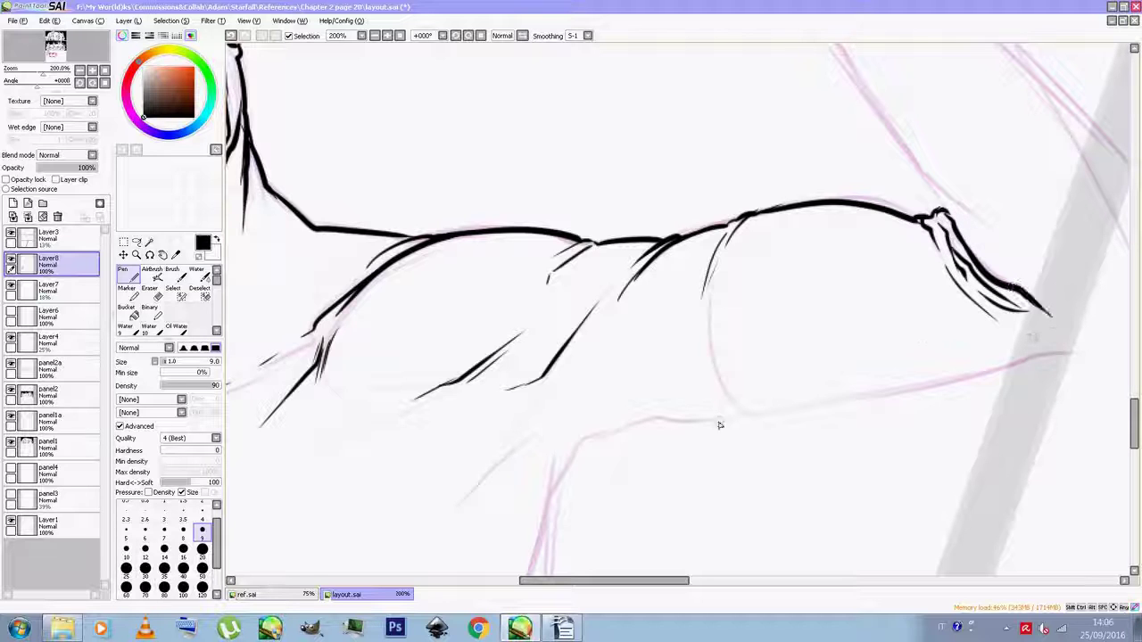
{"action": "mouse_move", "coordinate": [549, 495]}
{"action": "left_mouse_down"}
{"action": "mouse_move", "coordinate": [641, 417]}
{"action": "mouse_move", "coordinate": [752, 420]}
{"action": "mouse_move", "coordinate": [1074, 351]}
{"action": "left_mouse_up"}
Ink both edges of the raised forearm and the curved wrist line below the fist
{"action": "left_click_drag", "start_coordinate": [1137, 433], "coordinate": [1135, 414]}
{"action": "left_click_drag", "start_coordinate": [598, 581], "coordinate": [653, 584]}
{"action": "left_click_drag", "start_coordinate": [479, 179], "coordinate": [534, 198]}
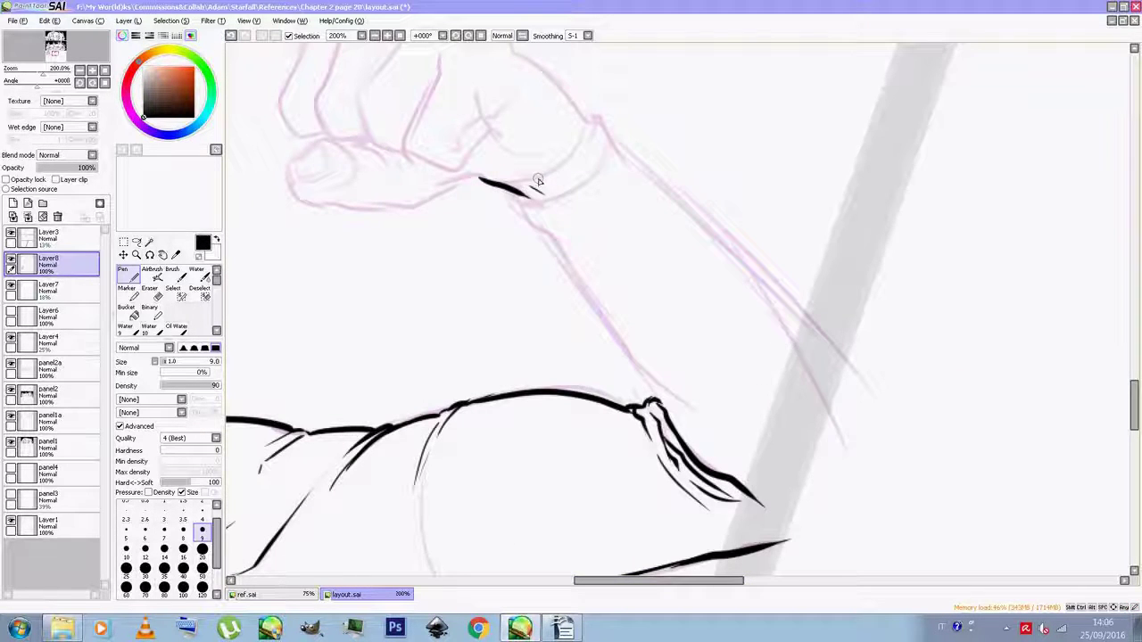
{"action": "left_click_drag", "start_coordinate": [512, 191], "coordinate": [650, 386]}
{"action": "mouse_move", "coordinate": [612, 140]}
{"action": "left_mouse_down"}
{"action": "mouse_move", "coordinate": [696, 204]}
{"action": "mouse_move", "coordinate": [836, 329]}
{"action": "left_mouse_up"}
{"action": "mouse_move", "coordinate": [522, 201]}
{"action": "left_mouse_down"}
{"action": "mouse_move", "coordinate": [601, 135]}
{"action": "mouse_move", "coordinate": [578, 183]}
{"action": "left_mouse_up"}
Ink the thumb and heel of the raised fist, including the thumbnail
{"action": "left_click_drag", "start_coordinate": [698, 586], "coordinate": [665, 586]}
{"action": "left_click_drag", "start_coordinate": [1134, 407], "coordinate": [1134, 392]}
{"action": "mouse_move", "coordinate": [468, 353]}
{"action": "left_mouse_down"}
{"action": "mouse_move", "coordinate": [464, 328]}
{"action": "mouse_move", "coordinate": [534, 325]}
{"action": "mouse_move", "coordinate": [481, 362]}
{"action": "mouse_move", "coordinate": [525, 366]}
{"action": "mouse_move", "coordinate": [583, 362]}
{"action": "mouse_move", "coordinate": [663, 332]}
{"action": "left_mouse_up"}
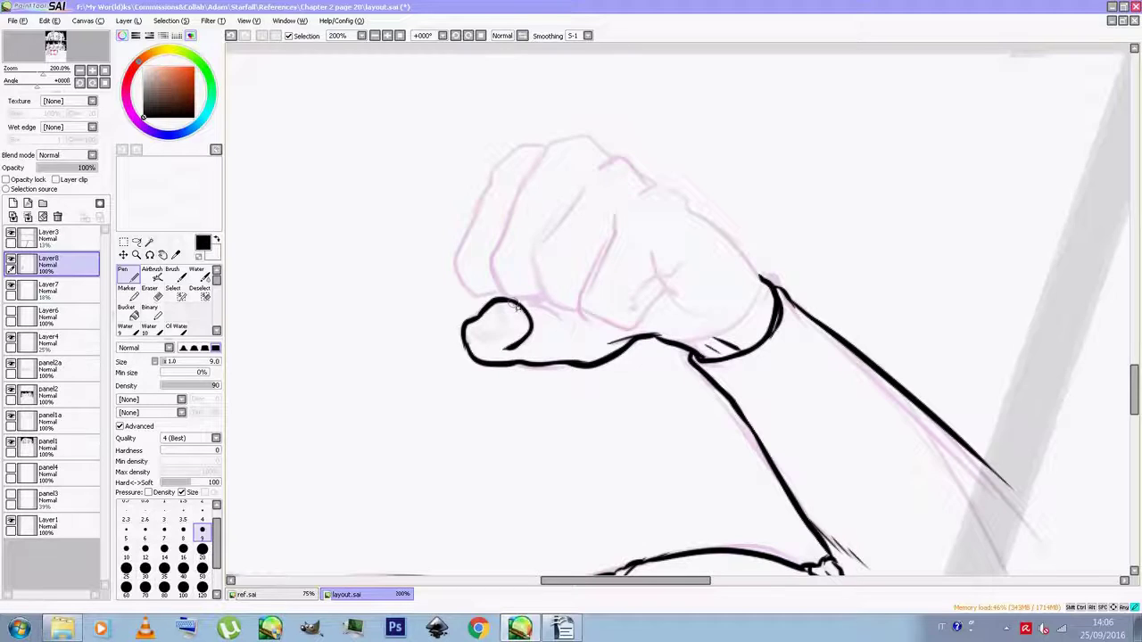
{"action": "left_click_drag", "start_coordinate": [495, 307], "coordinate": [498, 319]}
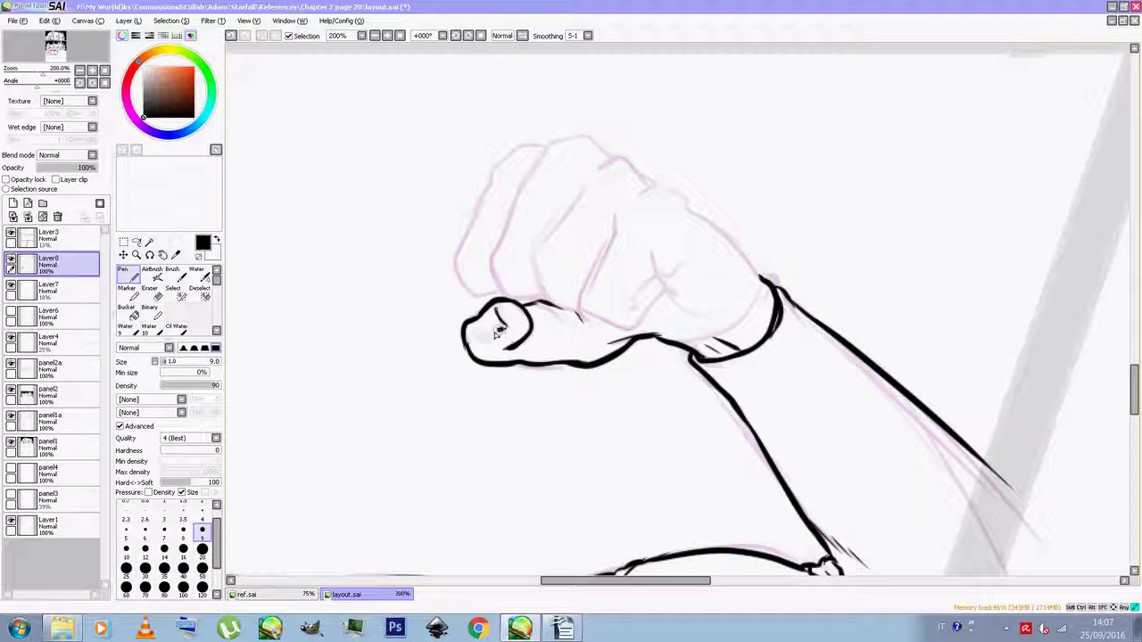
Ink the curled fingers, the knuckles, the back of the hand and the palm creases of the fist
{"action": "left_click_drag", "start_coordinate": [463, 283], "coordinate": [490, 303]}
{"action": "mouse_move", "coordinate": [473, 227]}
{"action": "left_mouse_down"}
{"action": "mouse_move", "coordinate": [517, 156]}
{"action": "mouse_move", "coordinate": [542, 147]}
{"action": "mouse_move", "coordinate": [490, 285]}
{"action": "mouse_move", "coordinate": [584, 311]}
{"action": "left_mouse_up"}
{"action": "mouse_move", "coordinate": [533, 286]}
{"action": "left_mouse_down"}
{"action": "mouse_move", "coordinate": [535, 254]}
{"action": "mouse_move", "coordinate": [580, 183]}
{"action": "left_mouse_up"}
{"action": "mouse_move", "coordinate": [577, 140]}
{"action": "left_mouse_down"}
{"action": "mouse_move", "coordinate": [623, 155]}
{"action": "mouse_move", "coordinate": [767, 286]}
{"action": "left_mouse_up"}
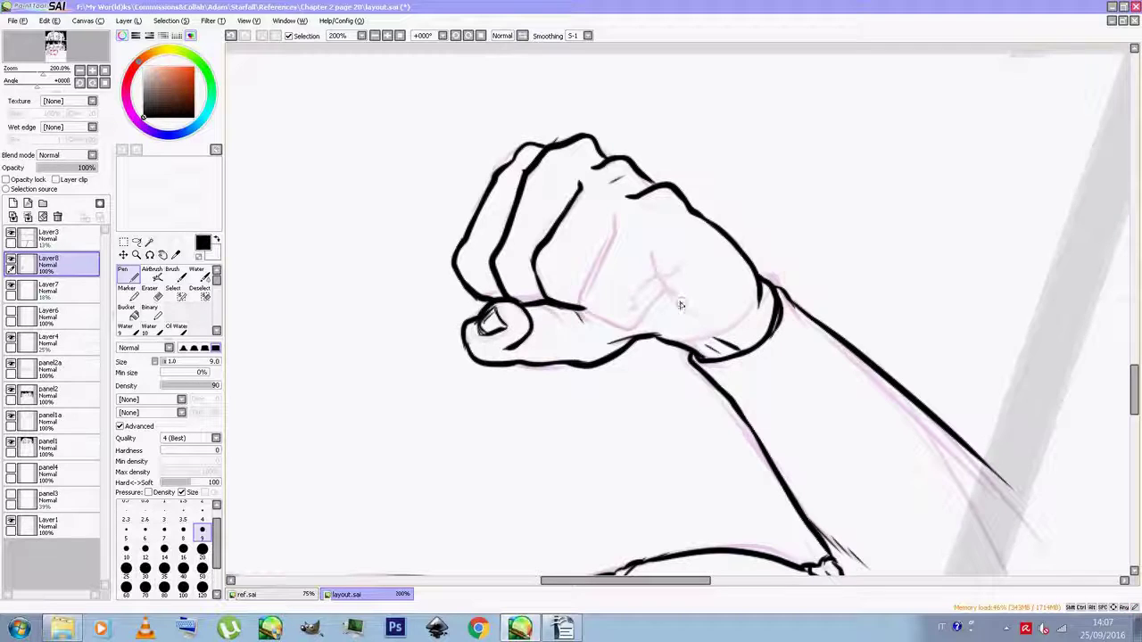
{"action": "mouse_move", "coordinate": [613, 234]}
{"action": "left_mouse_down"}
{"action": "mouse_move", "coordinate": [588, 314]}
{"action": "mouse_move", "coordinate": [638, 326]}
{"action": "mouse_move", "coordinate": [633, 302]}
{"action": "mouse_move", "coordinate": [658, 276]}
{"action": "mouse_move", "coordinate": [736, 317]}
{"action": "left_mouse_up"}
{"action": "left_click_drag", "start_coordinate": [549, 308], "coordinate": [581, 323]}
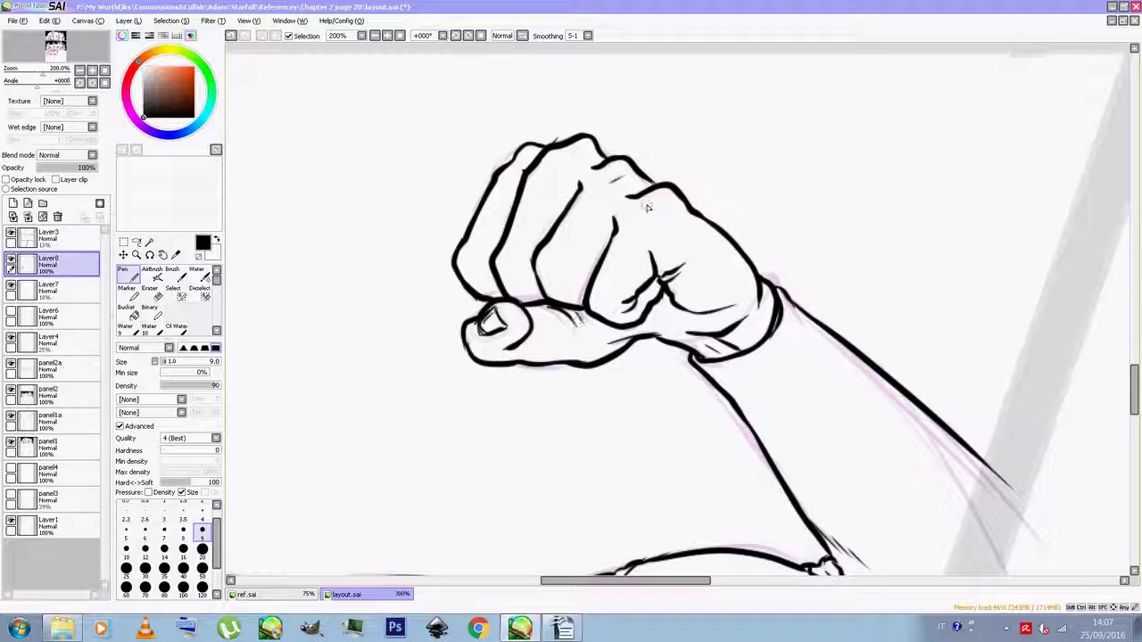
Ink the side of the torso below the raised arm's armpit and the outer curve of the adjacent breast
{"action": "left_click_drag", "start_coordinate": [1132, 391], "coordinate": [1132, 419]}
{"action": "left_click_drag", "start_coordinate": [603, 581], "coordinate": [501, 580]}
{"action": "left_click_drag", "start_coordinate": [1132, 410], "coordinate": [1132, 440]}
{"action": "left_click_drag", "start_coordinate": [985, 230], "coordinate": [978, 342]}
{"action": "left_click_drag", "start_coordinate": [981, 286], "coordinate": [937, 527]}
{"action": "mouse_move", "coordinate": [863, 332]}
{"action": "left_mouse_down"}
{"action": "mouse_move", "coordinate": [833, 434]}
{"action": "mouse_move", "coordinate": [650, 561]}
{"action": "left_mouse_up"}
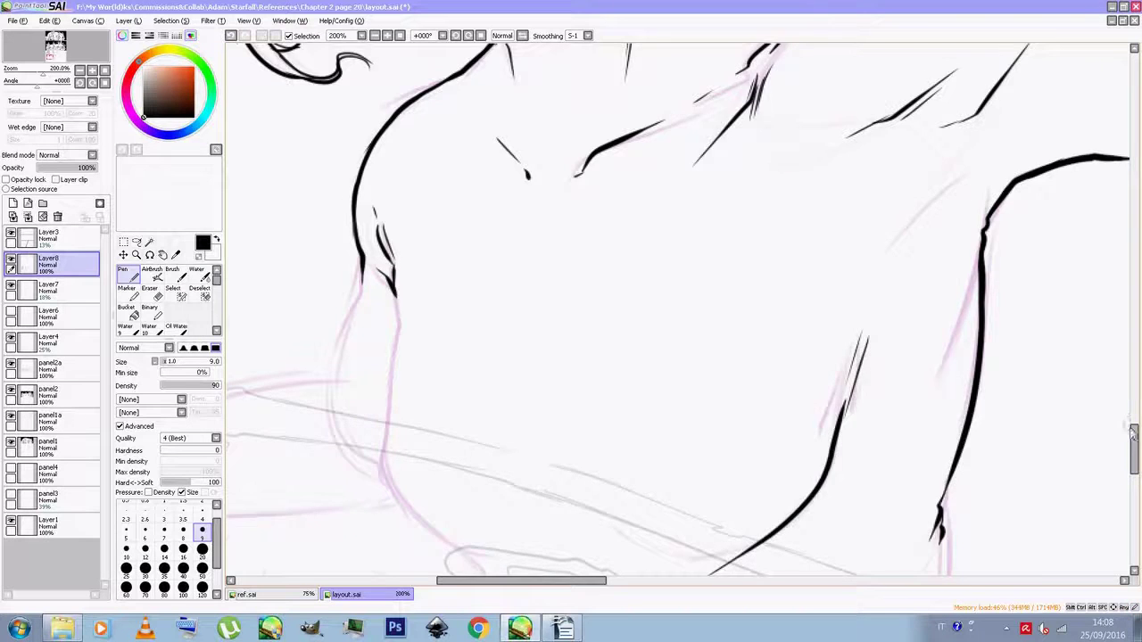
Trim the end of the breast curve with the Eraser, then ink its underside and the opposite chest contour
{"action": "left_click_drag", "start_coordinate": [1130, 434], "coordinate": [1131, 445]}
{"action": "left_click", "coordinate": [150, 293]}
{"action": "mouse_move", "coordinate": [749, 432]}
{"action": "left_mouse_down"}
{"action": "mouse_move", "coordinate": [685, 459]}
{"action": "mouse_move", "coordinate": [728, 443]}
{"action": "left_mouse_up"}
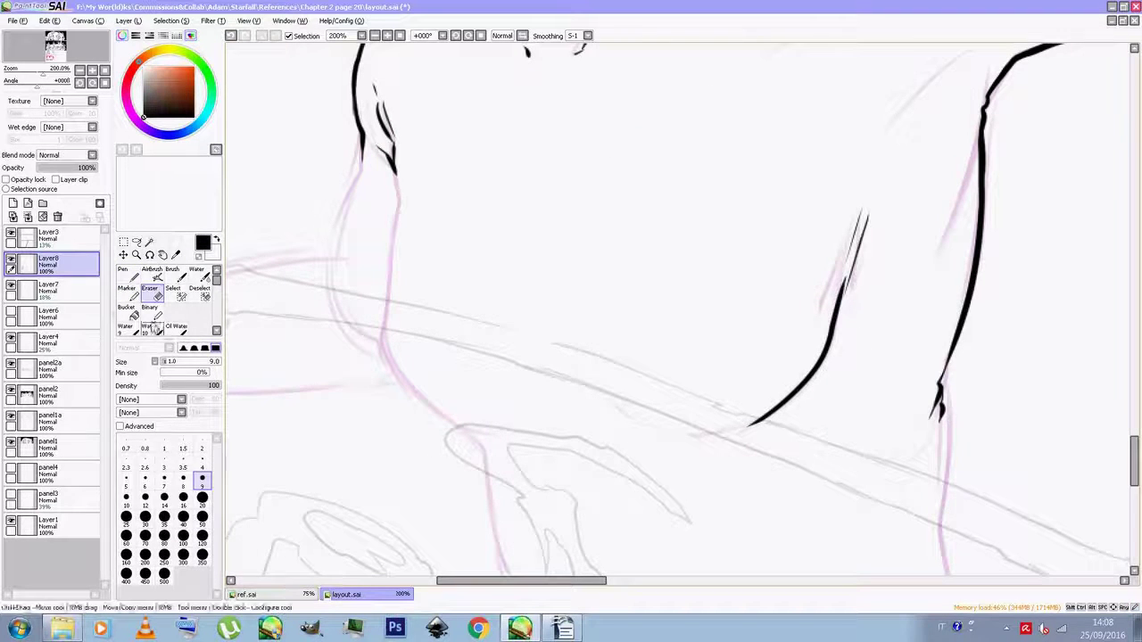
{"action": "left_click", "coordinate": [127, 275]}
{"action": "mouse_move", "coordinate": [614, 402]}
{"action": "left_mouse_down"}
{"action": "mouse_move", "coordinate": [647, 426]}
{"action": "mouse_move", "coordinate": [726, 434]}
{"action": "left_mouse_up"}
{"action": "left_click_drag", "start_coordinate": [595, 393], "coordinate": [632, 428]}
{"action": "mouse_move", "coordinate": [402, 198]}
{"action": "left_mouse_down"}
{"action": "mouse_move", "coordinate": [390, 362]}
{"action": "mouse_move", "coordinate": [464, 433]}
{"action": "left_mouse_up"}
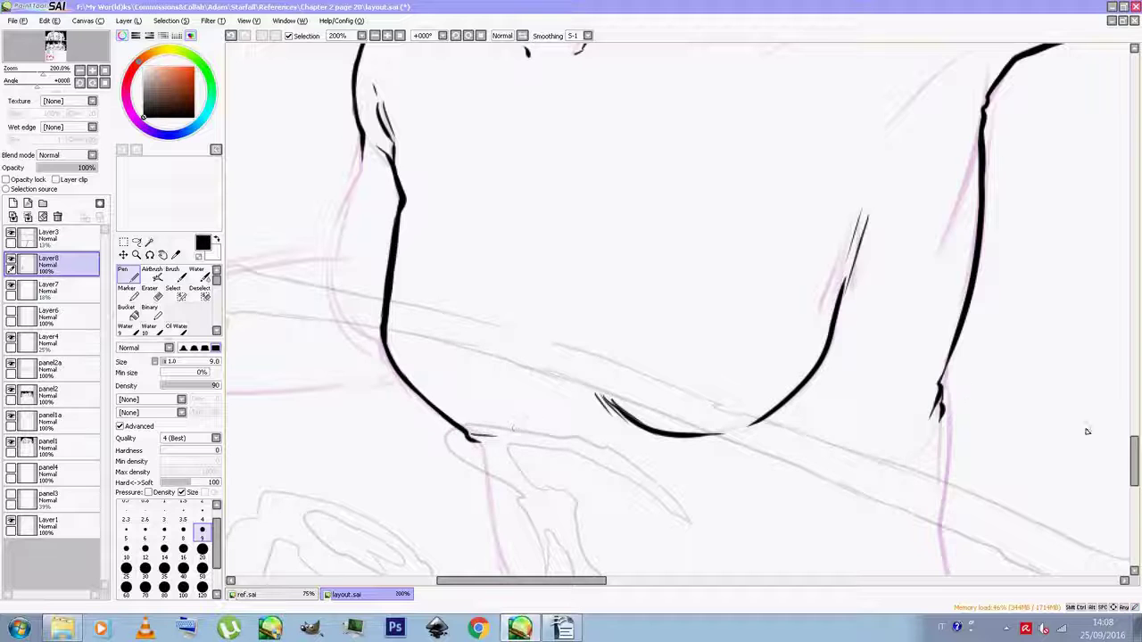
Ink the folds under the breast on the raised-arm side and both side contours of the upper waist
{"action": "scroll", "coordinate": [981, 365], "scroll_direction": "down", "scroll_amount": 4}
{"action": "mouse_move", "coordinate": [840, 313]}
{"action": "left_mouse_down"}
{"action": "mouse_move", "coordinate": [928, 268]}
{"action": "mouse_move", "coordinate": [903, 312]}
{"action": "left_mouse_up"}
{"action": "left_click_drag", "start_coordinate": [931, 267], "coordinate": [895, 323]}
{"action": "left_click_drag", "start_coordinate": [940, 253], "coordinate": [939, 387]}
{"action": "left_click_drag", "start_coordinate": [936, 382], "coordinate": [913, 427]}
{"action": "left_click_drag", "start_coordinate": [467, 277], "coordinate": [535, 536]}
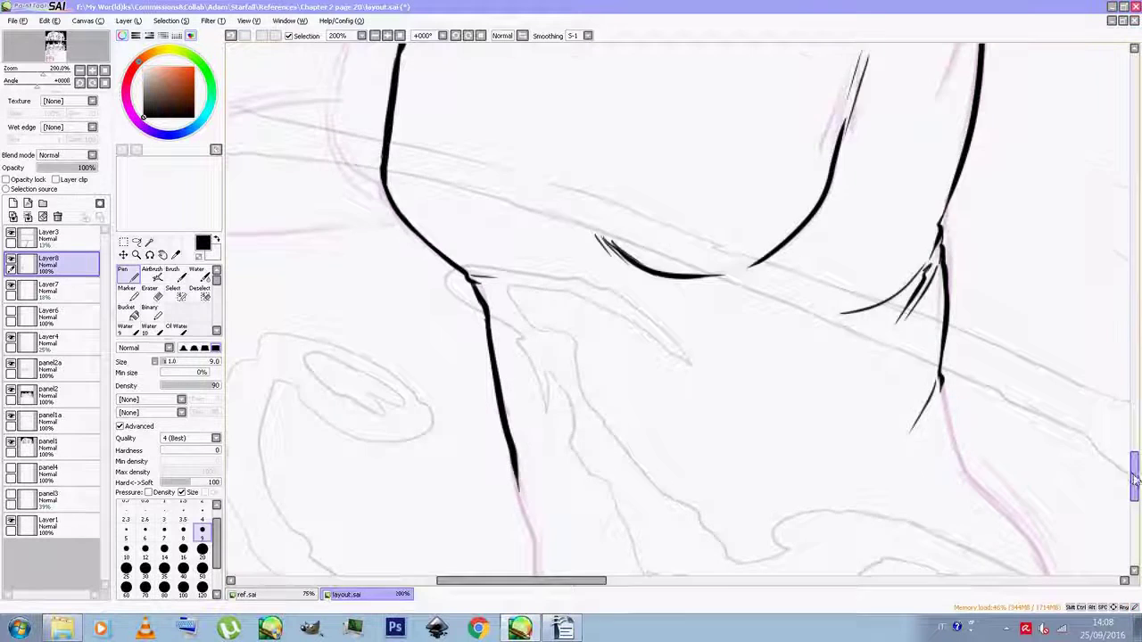
Ink both waist and hip contours down to the panel's lower edge, with the fold lines at the hip
{"action": "scroll", "coordinate": [1134, 479], "scroll_direction": "down", "scroll_amount": 5}
{"action": "left_click_drag", "start_coordinate": [516, 254], "coordinate": [583, 477]}
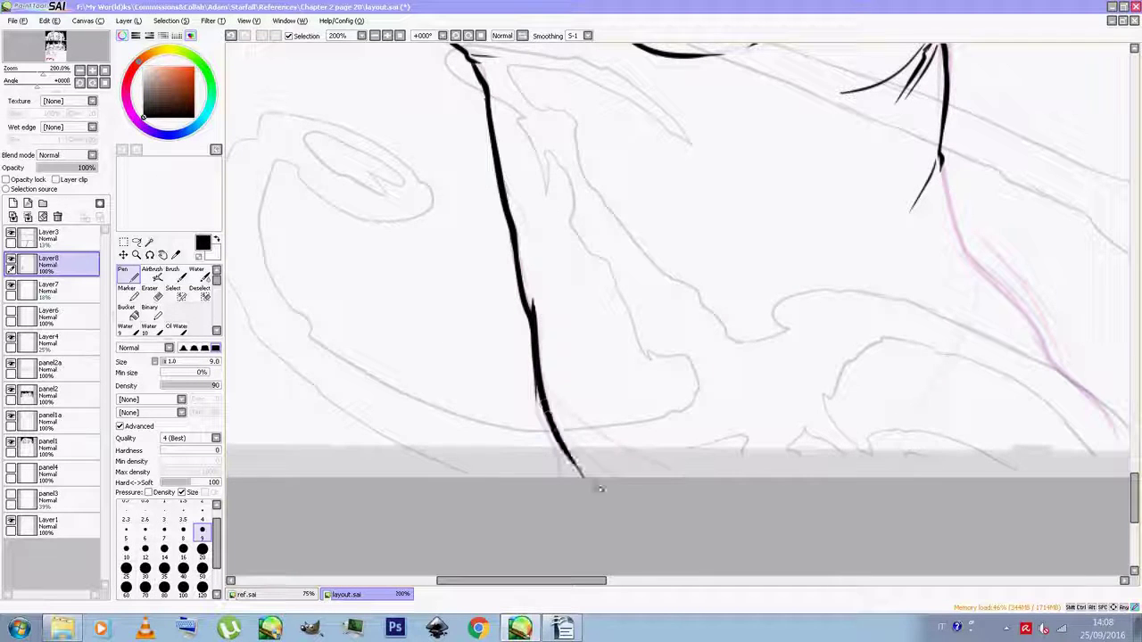
{"action": "mouse_move", "coordinate": [941, 165]}
{"action": "left_mouse_down"}
{"action": "mouse_move", "coordinate": [980, 267]}
{"action": "mouse_move", "coordinate": [921, 385]}
{"action": "left_mouse_up"}
{"action": "mouse_move", "coordinate": [971, 308]}
{"action": "left_mouse_down"}
{"action": "mouse_move", "coordinate": [899, 412]}
{"action": "mouse_move", "coordinate": [981, 350]}
{"action": "left_mouse_up"}
{"action": "left_click_drag", "start_coordinate": [975, 265], "coordinate": [1128, 459]}
Ink the outer contour of the lowered upper arm, its elbow shading and both edges of the forearm
{"action": "left_click_drag", "start_coordinate": [547, 580], "coordinate": [510, 581]}
{"action": "left_click_drag", "start_coordinate": [1133, 498], "coordinate": [1132, 451]}
{"action": "mouse_move", "coordinate": [562, 234]}
{"action": "left_mouse_down"}
{"action": "mouse_move", "coordinate": [527, 370]}
{"action": "mouse_move", "coordinate": [540, 437]}
{"action": "left_mouse_up"}
{"action": "left_click_drag", "start_coordinate": [290, 396], "coordinate": [526, 361]}
{"action": "left_click_drag", "start_coordinate": [289, 492], "coordinate": [590, 473]}
{"action": "left_click_drag", "start_coordinate": [541, 424], "coordinate": [568, 461]}
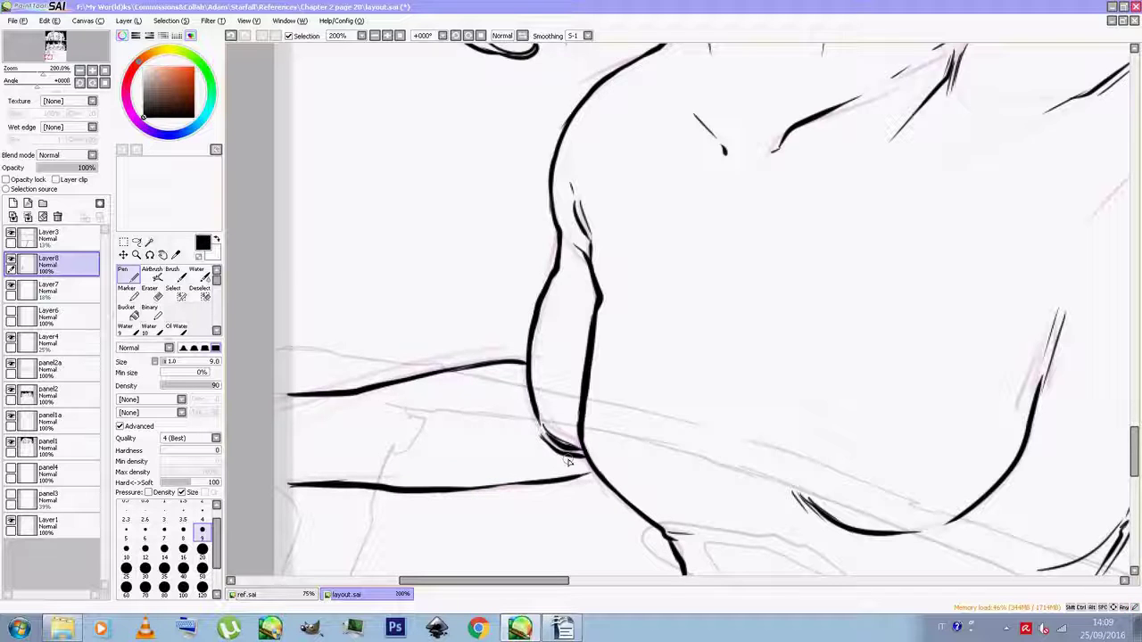
Ink the costume seams at both sides of the neckline, over the lowered shoulder and along the raised arm
{"action": "scroll", "coordinate": [981, 169], "scroll_direction": "up", "scroll_amount": 5}
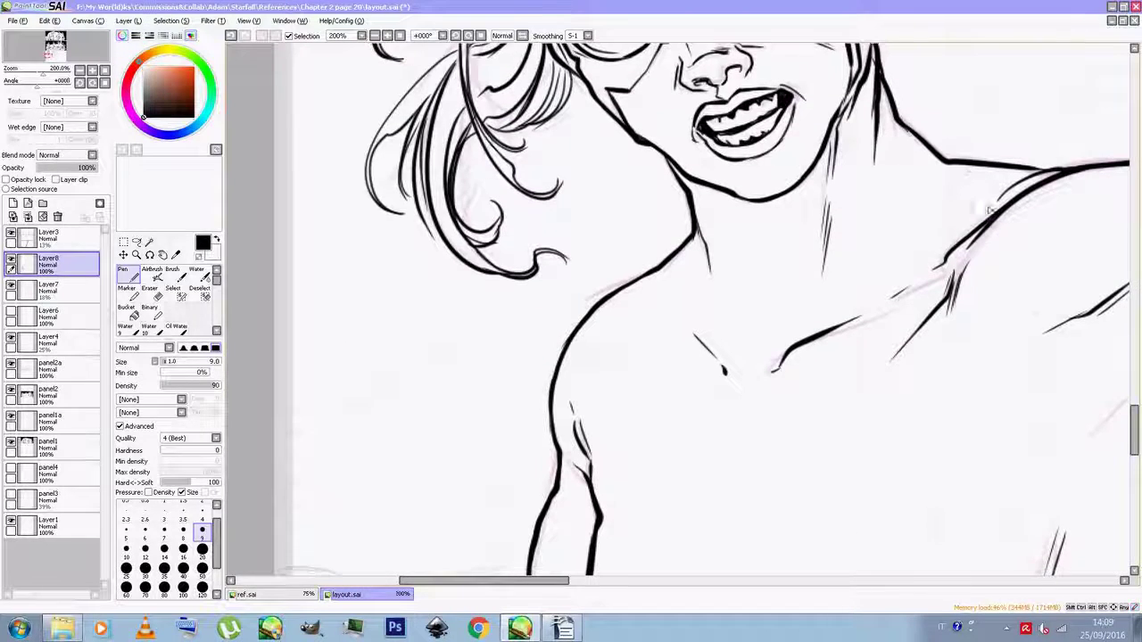
{"action": "mouse_move", "coordinate": [982, 169]}
{"action": "left_mouse_down"}
{"action": "mouse_move", "coordinate": [932, 284]}
{"action": "mouse_move", "coordinate": [807, 381]}
{"action": "left_mouse_up"}
{"action": "left_click_drag", "start_coordinate": [669, 264], "coordinate": [667, 352]}
{"action": "mouse_move", "coordinate": [702, 388]}
{"action": "left_mouse_down"}
{"action": "mouse_move", "coordinate": [671, 344]}
{"action": "mouse_move", "coordinate": [666, 260]}
{"action": "mouse_move", "coordinate": [578, 392]}
{"action": "mouse_move", "coordinate": [560, 446]}
{"action": "mouse_move", "coordinate": [569, 471]}
{"action": "left_mouse_up"}
{"action": "left_click_drag", "start_coordinate": [535, 580], "coordinate": [645, 581]}
{"action": "mouse_move", "coordinate": [396, 237]}
{"action": "left_mouse_down"}
{"action": "mouse_move", "coordinate": [389, 256]}
{"action": "mouse_move", "coordinate": [455, 303]}
{"action": "mouse_move", "coordinate": [535, 308]}
{"action": "mouse_move", "coordinate": [679, 211]}
{"action": "mouse_move", "coordinate": [874, 147]}
{"action": "mouse_move", "coordinate": [955, 152]}
{"action": "left_mouse_up"}
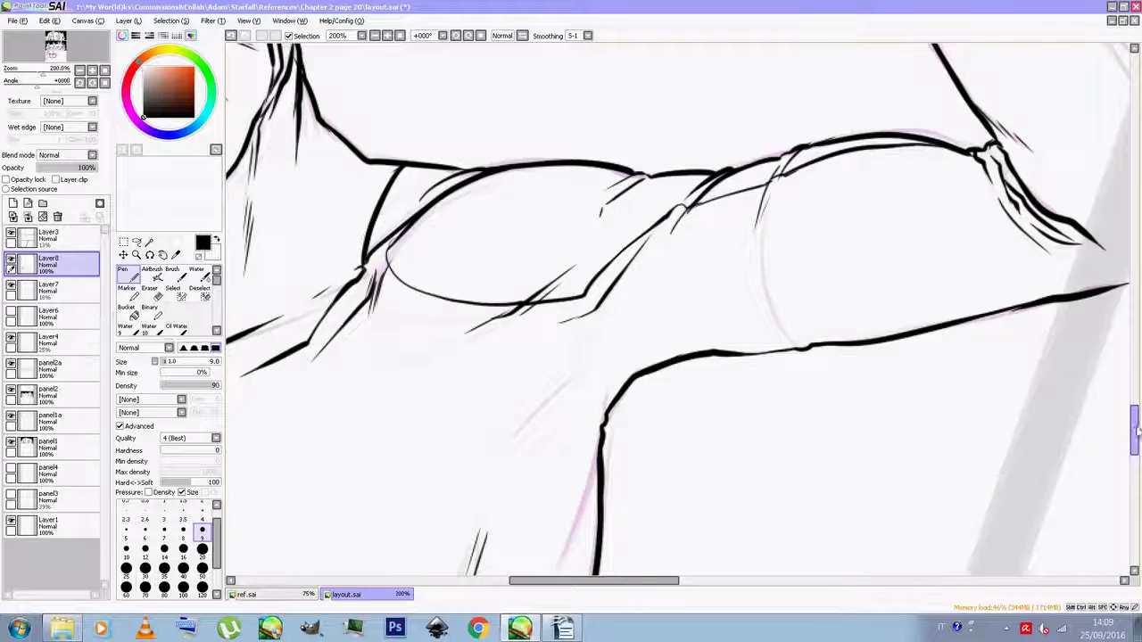
Ink the glove cuff line across the raised forearm and the crease running from the armpit onto the chest
{"action": "scroll", "coordinate": [901, 352], "scroll_direction": "up", "scroll_amount": 5}
{"action": "mouse_move", "coordinate": [944, 352]}
{"action": "left_mouse_down"}
{"action": "mouse_move", "coordinate": [1016, 301]}
{"action": "mouse_move", "coordinate": [1052, 317]}
{"action": "left_mouse_up"}
{"action": "left_click_drag", "start_coordinate": [1132, 395], "coordinate": [1133, 410]}
{"action": "left_click_drag", "start_coordinate": [646, 581], "coordinate": [697, 581]}
{"action": "key", "text": "e"}
{"action": "left_click_drag", "start_coordinate": [1128, 403], "coordinate": [1128, 434]}
{"action": "left_click_drag", "start_coordinate": [646, 580], "coordinate": [534, 581]}
{"action": "key", "text": "n"}
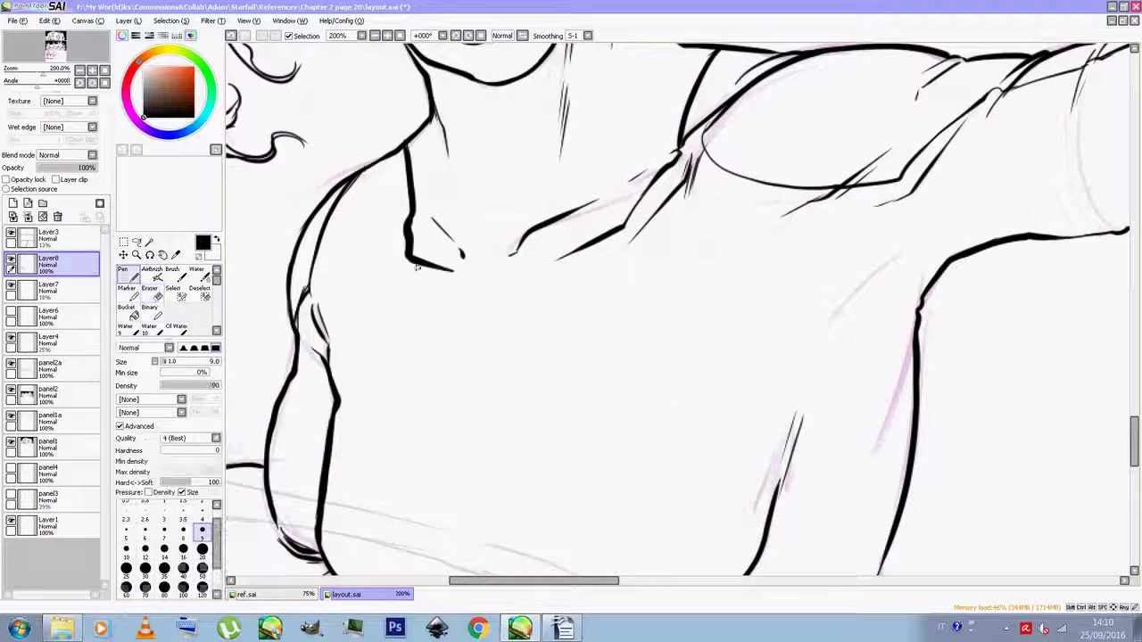
{"action": "left_click_drag", "start_coordinate": [811, 352], "coordinate": [918, 238]}
Ink the angular costume bands on the waist beneath the raised arm
{"action": "scroll", "coordinate": [870, 288], "scroll_direction": "down", "scroll_amount": 5}
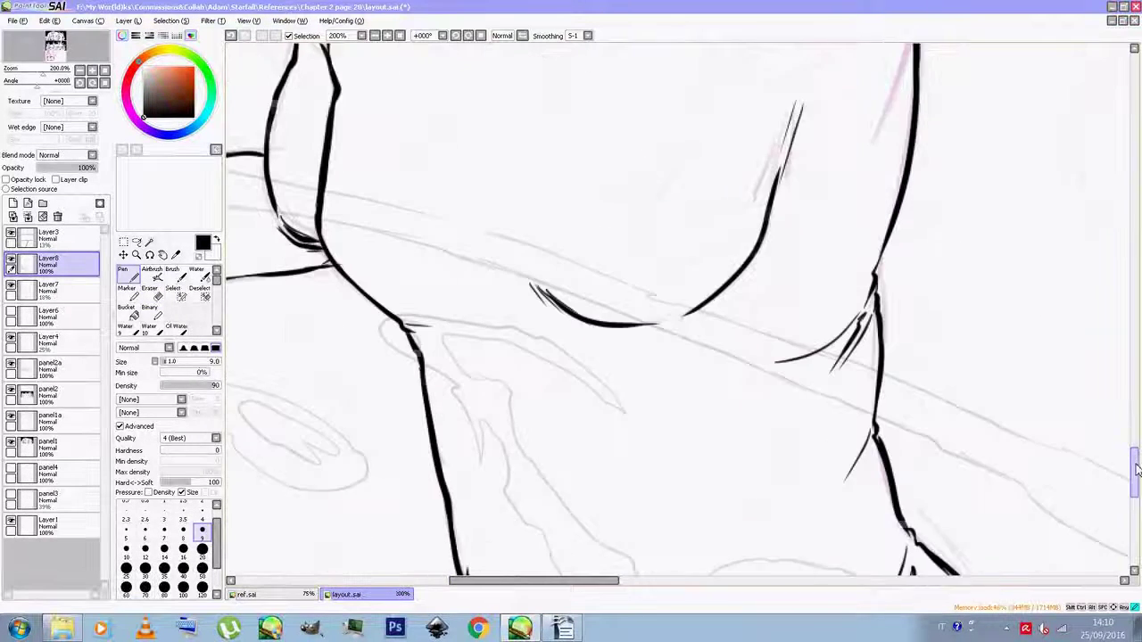
{"action": "left_click_drag", "start_coordinate": [734, 403], "coordinate": [865, 307]}
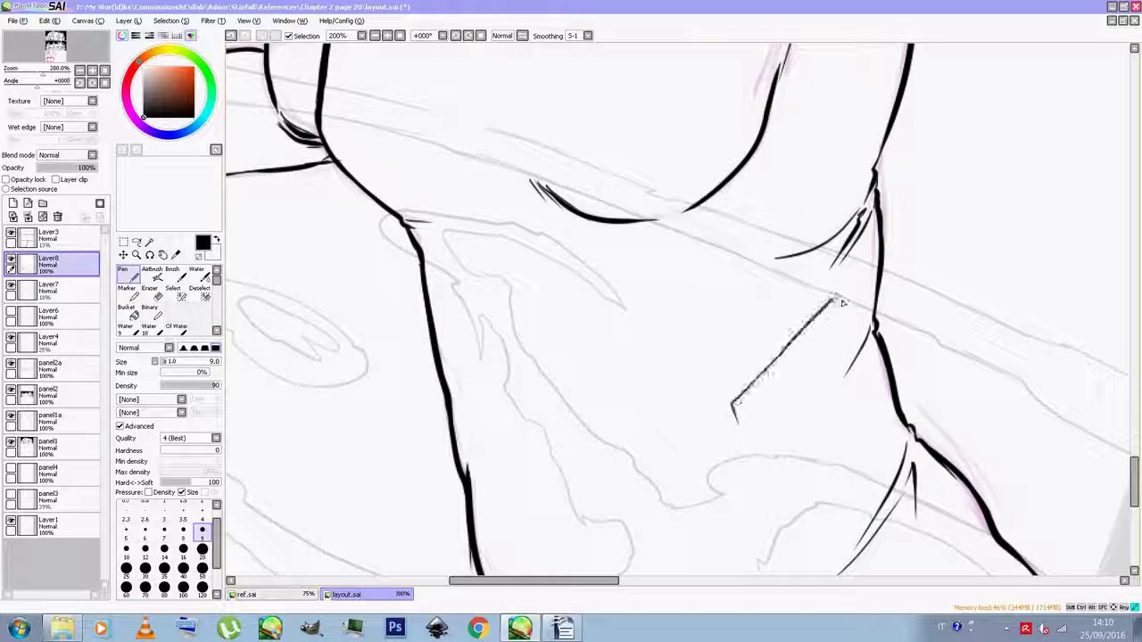
{"action": "left_click_drag", "start_coordinate": [745, 436], "coordinate": [841, 346]}
{"action": "mouse_move", "coordinate": [765, 419]}
{"action": "left_mouse_down"}
{"action": "mouse_move", "coordinate": [838, 342]}
{"action": "mouse_move", "coordinate": [875, 347]}
{"action": "left_mouse_up"}
{"action": "left_click_drag", "start_coordinate": [763, 459], "coordinate": [837, 387]}
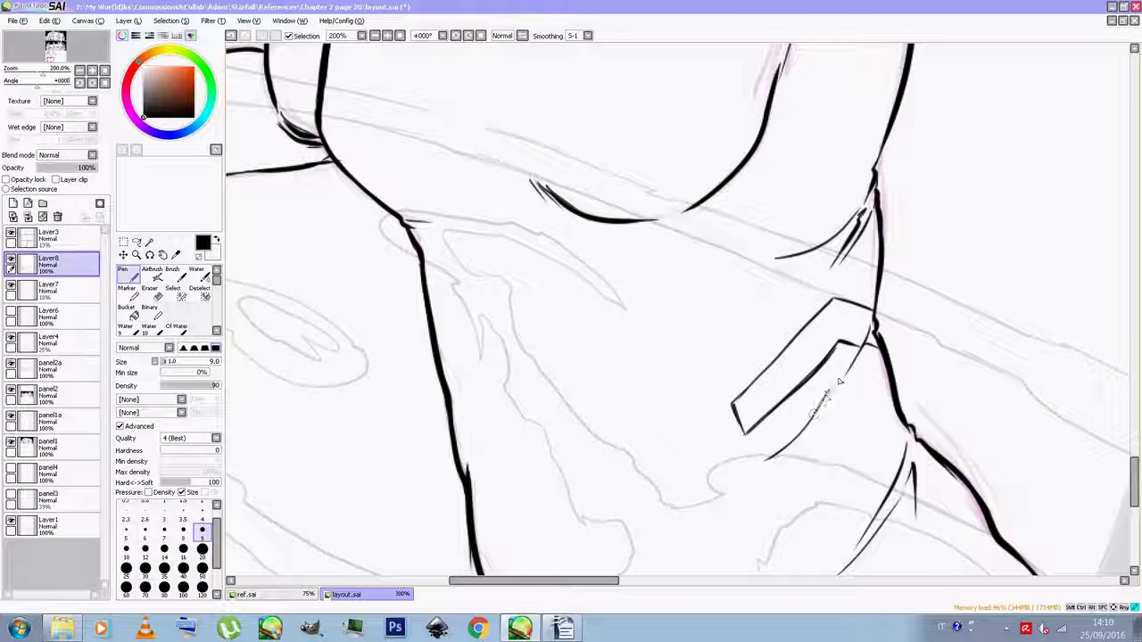
{"action": "mouse_move", "coordinate": [807, 424]}
{"action": "left_mouse_down"}
{"action": "mouse_move", "coordinate": [842, 377]}
{"action": "mouse_move", "coordinate": [891, 387]}
{"action": "left_mouse_up"}
{"action": "mouse_move", "coordinate": [767, 464]}
{"action": "left_mouse_down"}
{"action": "mouse_move", "coordinate": [858, 550]}
{"action": "mouse_move", "coordinate": [911, 499]}
{"action": "left_mouse_up"}
{"action": "left_click_drag", "start_coordinate": [913, 452], "coordinate": [918, 517]}
Zoom out to 75% and review the inked figure as a whole
{"action": "mouse_move", "coordinate": [1134, 482]}
{"action": "left_mouse_down"}
{"action": "mouse_move", "coordinate": [1136, 504]}
{"action": "mouse_move", "coordinate": [1137, 452]}
{"action": "left_mouse_up"}
{"action": "left_click_drag", "start_coordinate": [601, 581], "coordinate": [523, 604]}
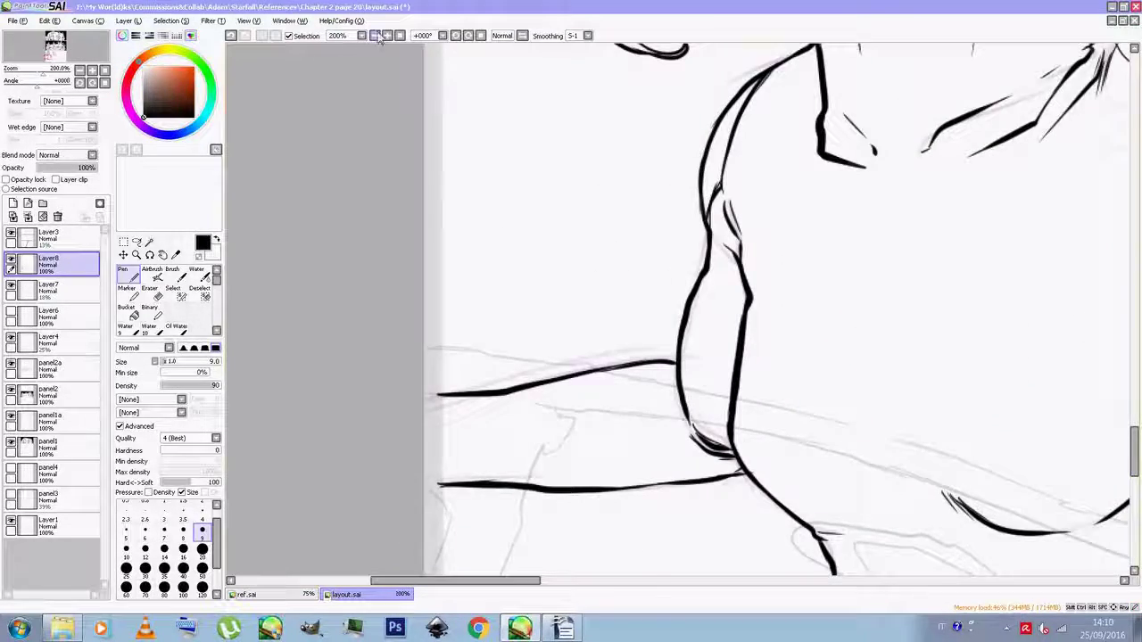
{"action": "left_click", "coordinate": [377, 35]}
{"action": "left_click", "coordinate": [376, 36]}
{"action": "left_click", "coordinate": [376, 36]}
{"action": "left_click_drag", "start_coordinate": [591, 582], "coordinate": [689, 604]}
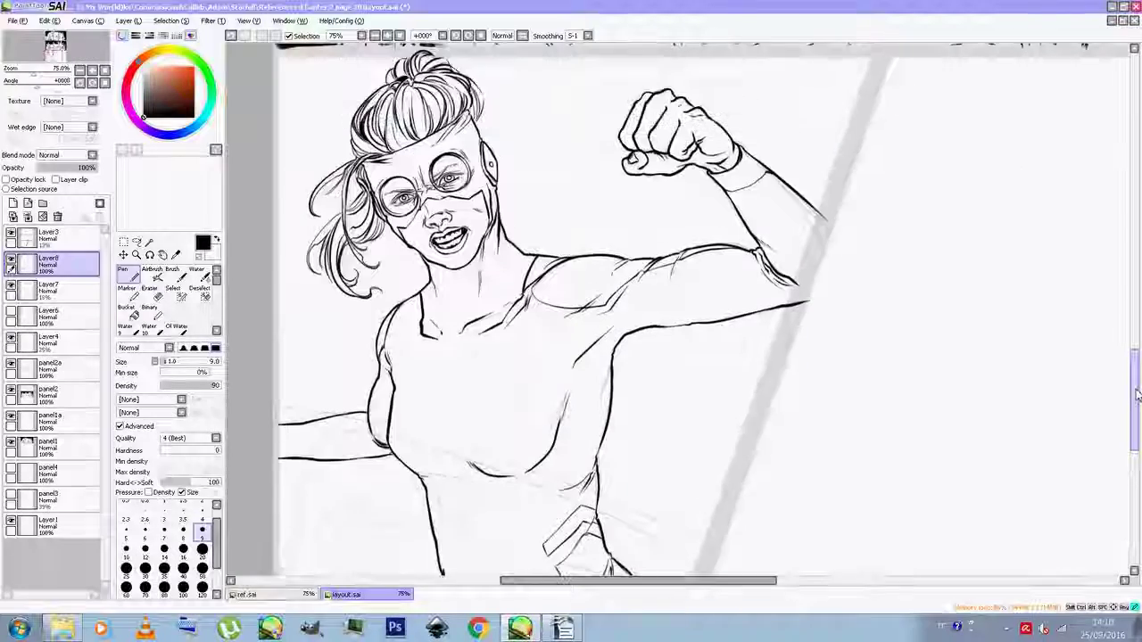